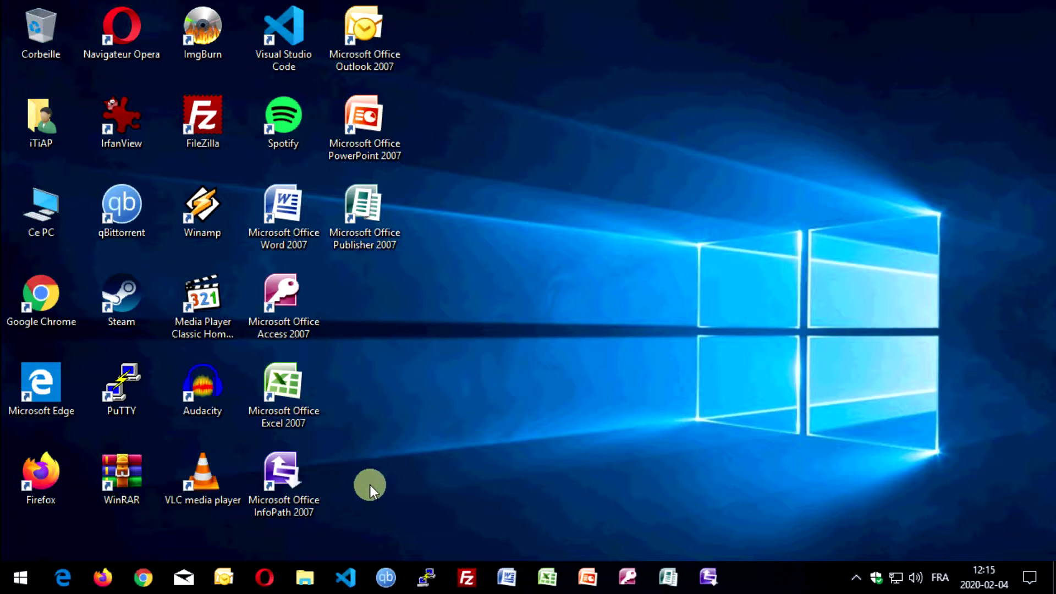
{"action": "left_click_drag", "start_coordinate": [441, 222], "coordinate": [361, 48]}
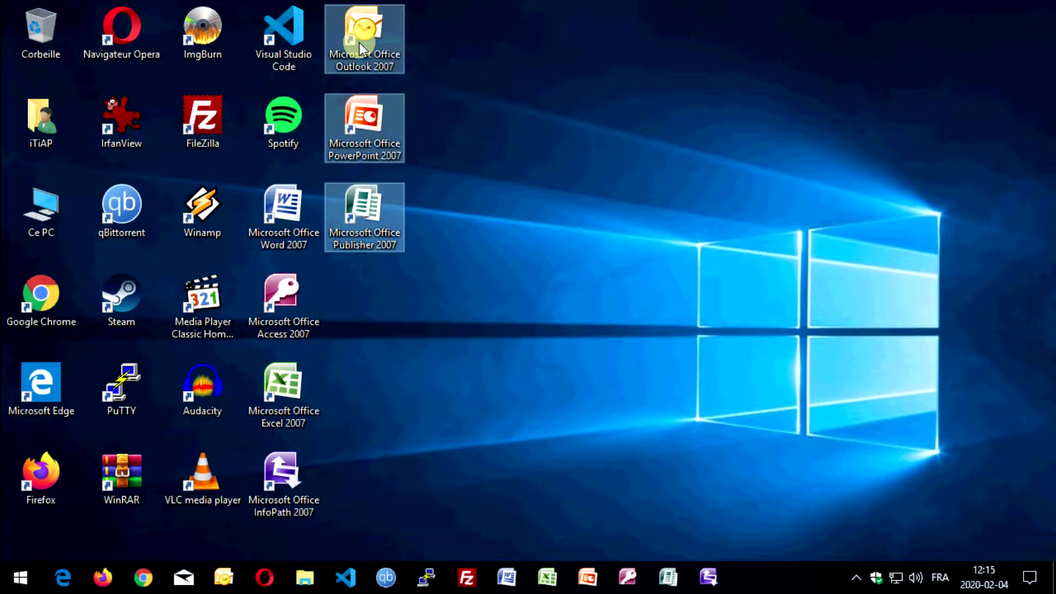
{"action": "left_click", "coordinate": [477, 118]}
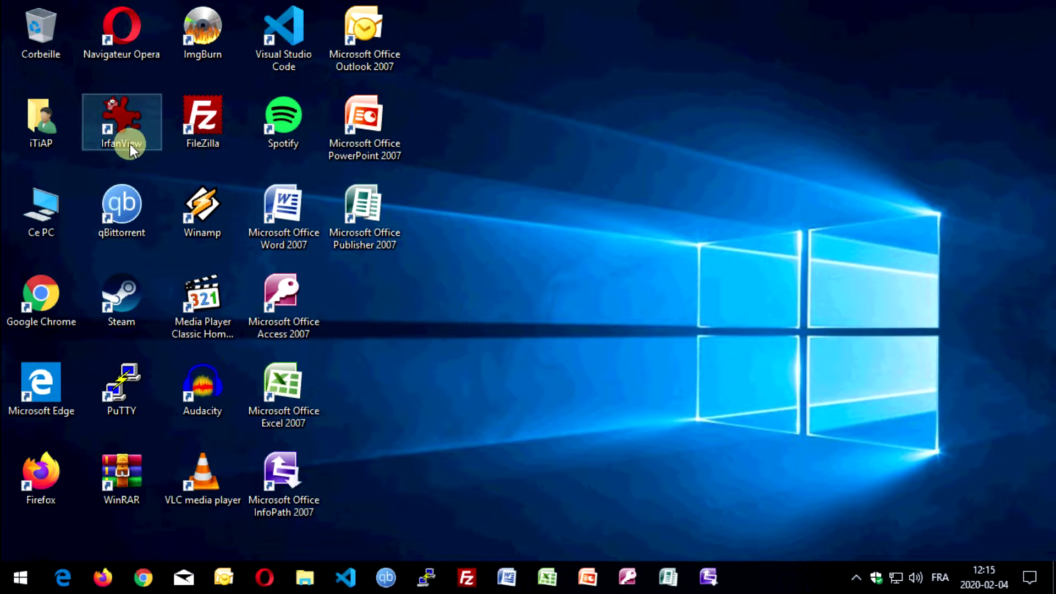
Look through the Documents and Images folders inside the iTiAP user folder, and close the window.
{"action": "double_click", "coordinate": [54, 129]}
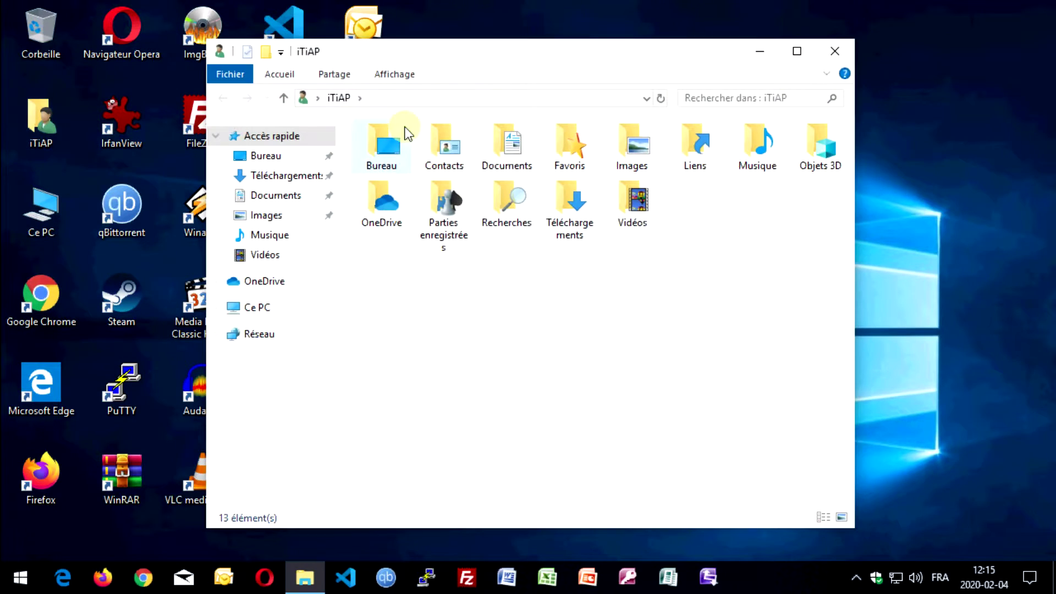
{"action": "double_click", "coordinate": [510, 146]}
{"action": "left_click", "coordinate": [341, 97]}
{"action": "double_click", "coordinate": [644, 153]}
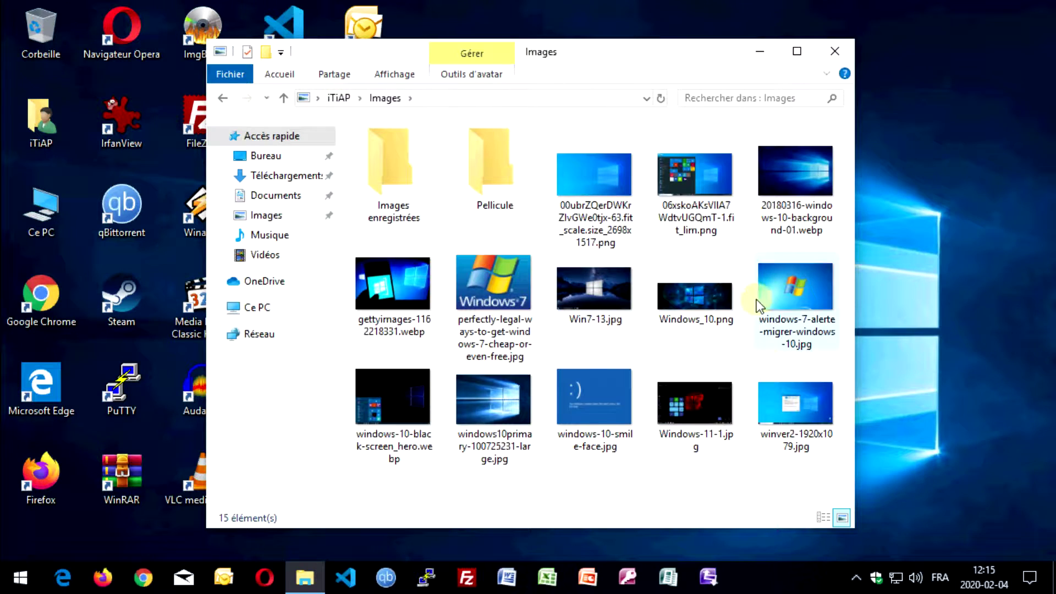
{"action": "left_click", "coordinate": [829, 46]}
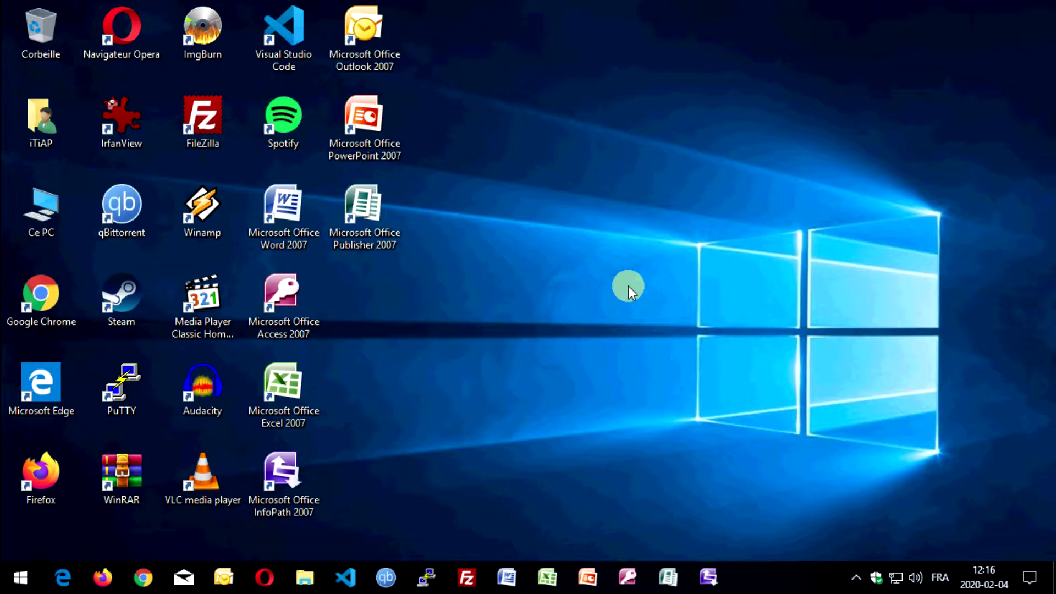
Check that Microsoft Office Excel 2007 and Word 2007 start, closing each program again.
{"action": "left_click_drag", "start_coordinate": [567, 49], "coordinate": [438, 382]}
{"action": "left_click", "coordinate": [299, 391]}
{"action": "double_click", "coordinate": [299, 392]}
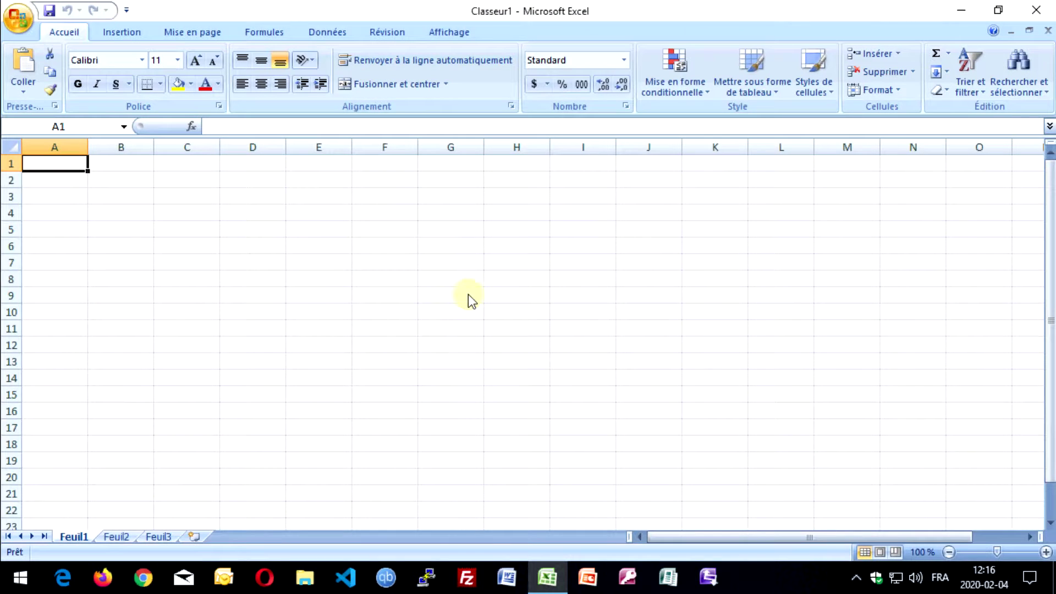
{"action": "left_click", "coordinate": [1037, 10]}
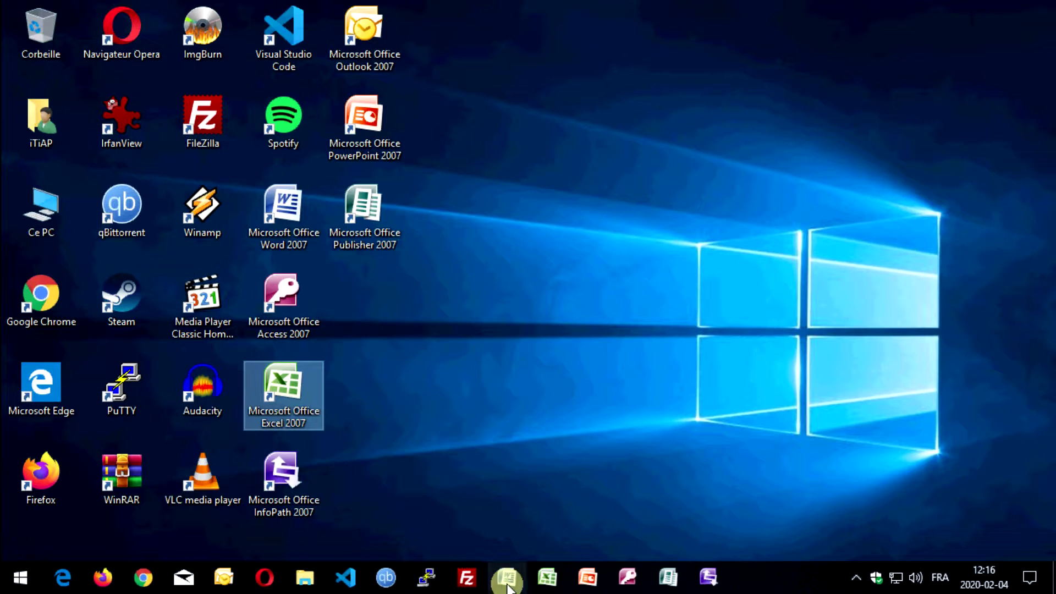
{"action": "left_click", "coordinate": [507, 577]}
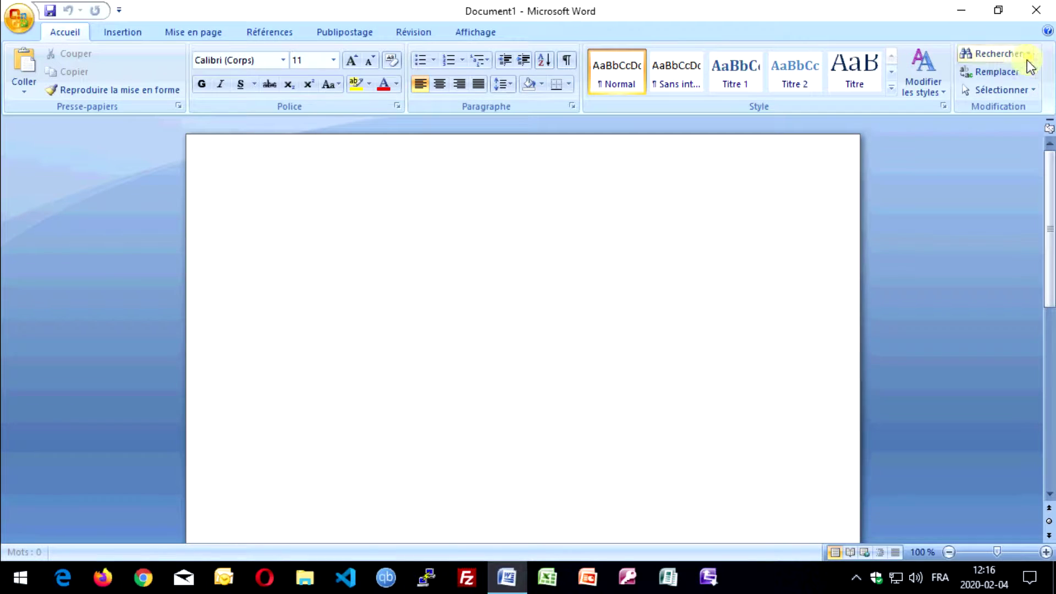
{"action": "left_click", "coordinate": [1037, 10]}
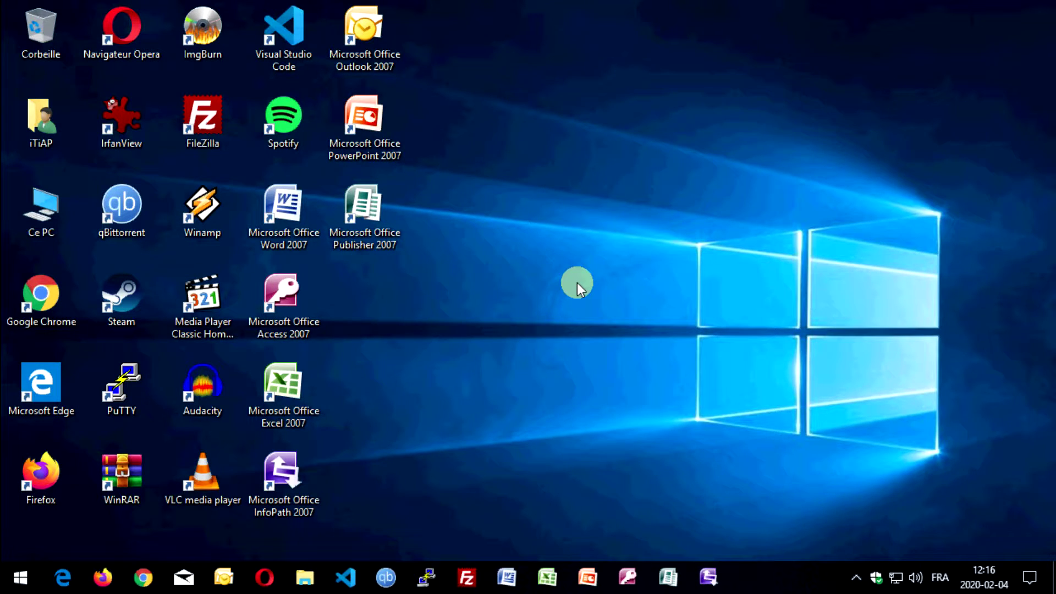
Look at the installed apps in the Start menu, close it and dismiss the httpd.exe system error.
{"action": "left_click", "coordinate": [20, 577]}
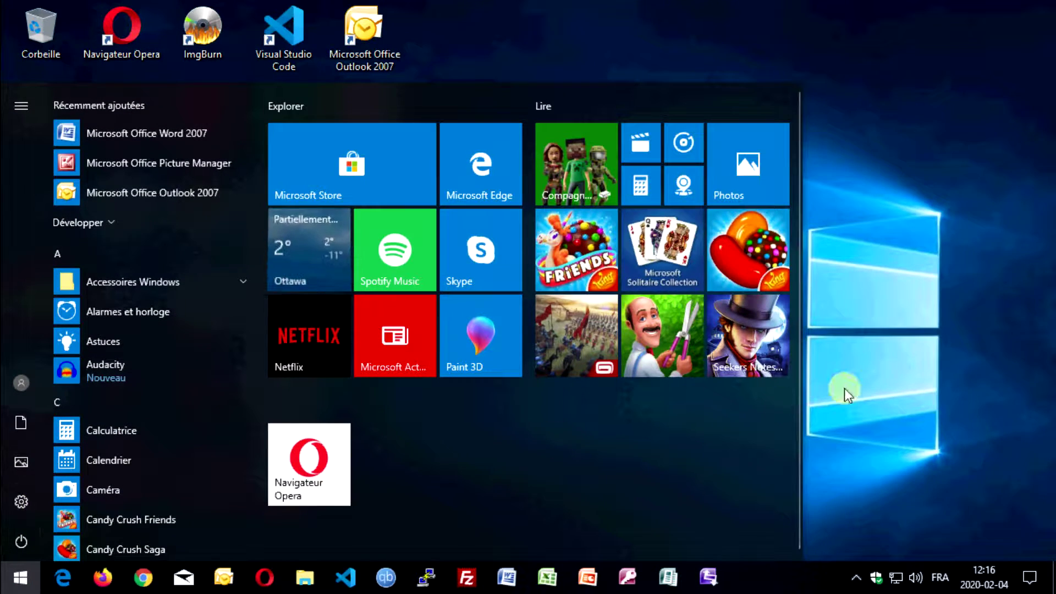
{"action": "left_click", "coordinate": [906, 372]}
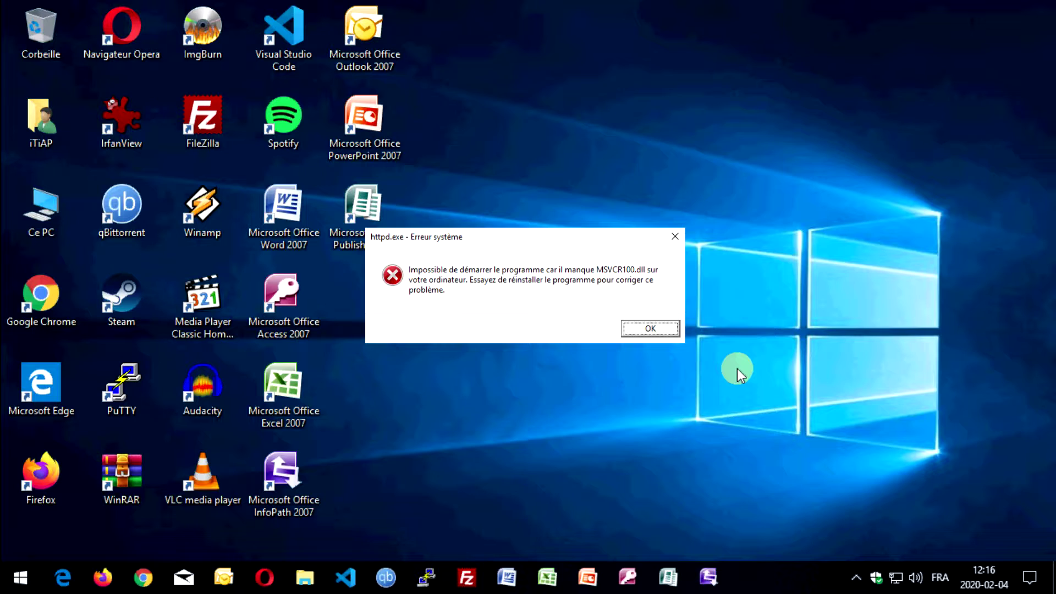
{"action": "key", "text": "Return"}
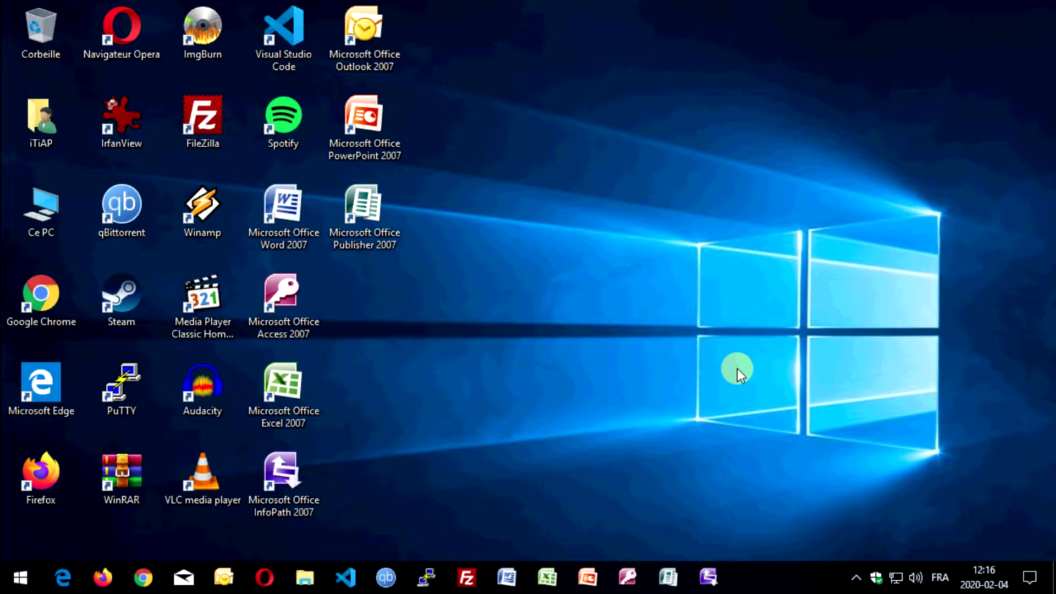
Check the free space and total size of Disque local (C:) in Ce PC.
{"action": "double_click", "coordinate": [34, 210]}
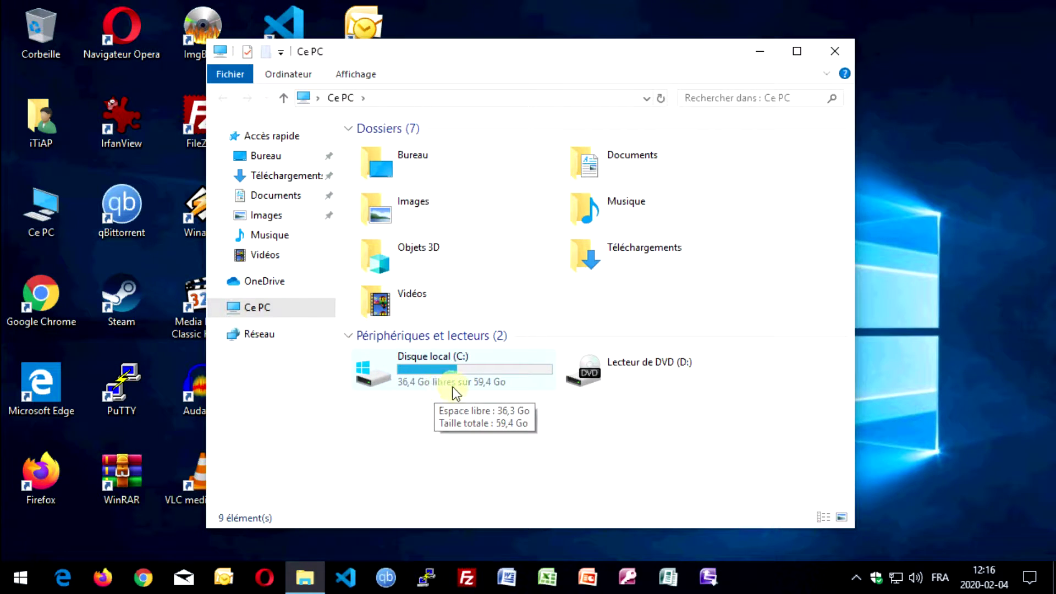
{"action": "left_click", "coordinate": [416, 377]}
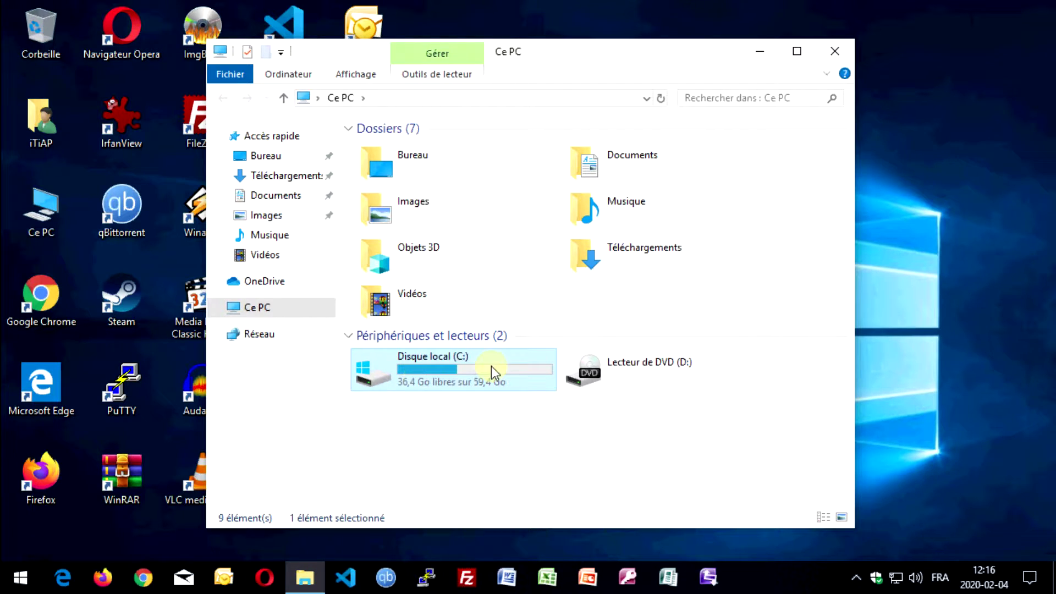
{"action": "left_click", "coordinate": [496, 422]}
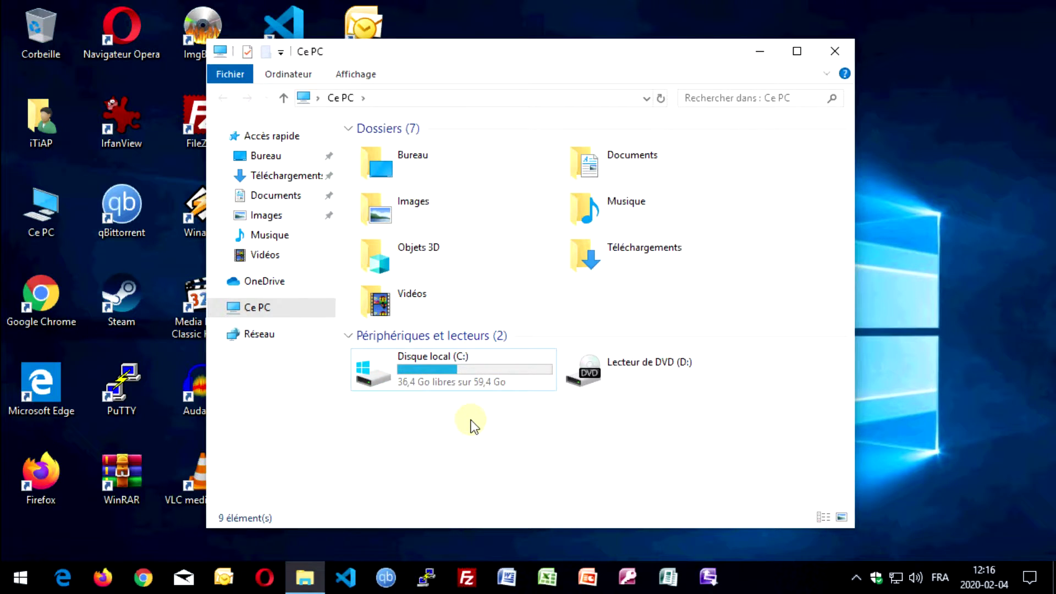
{"action": "mouse_move", "coordinate": [476, 382]}
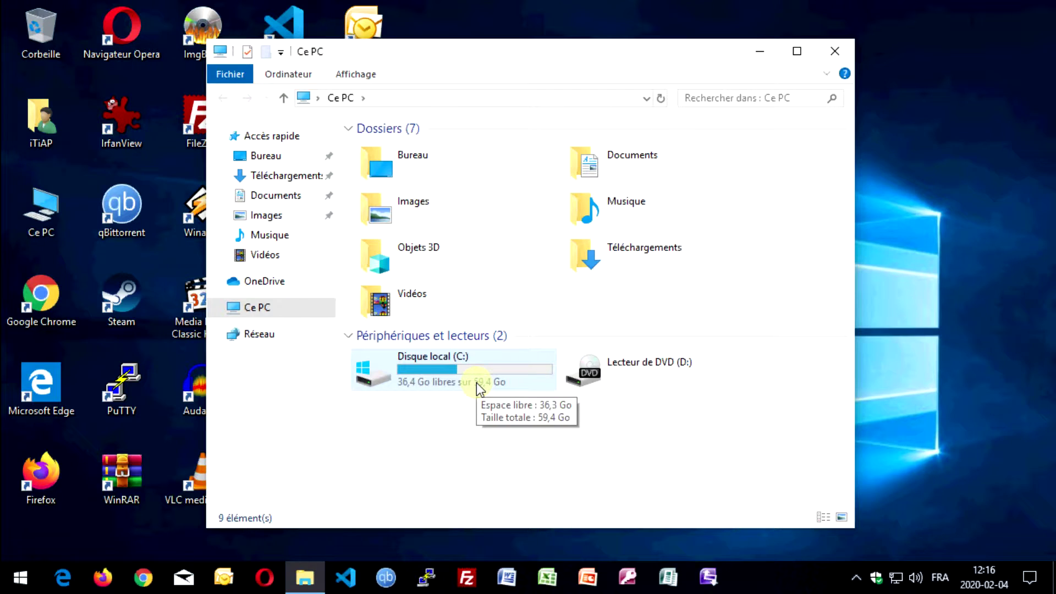
Copy all folders in the iTiAP profile under Utilisateurs on Disque local (C:) to the clipboard.
{"action": "double_click", "coordinate": [448, 374]}
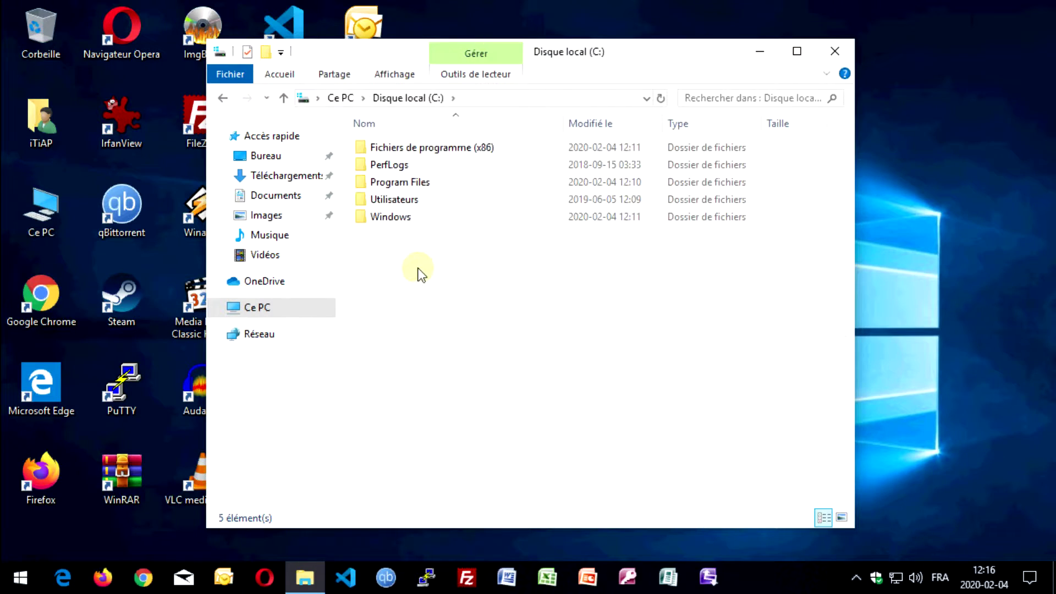
{"action": "double_click", "coordinate": [416, 205]}
{"action": "left_click", "coordinate": [405, 151]}
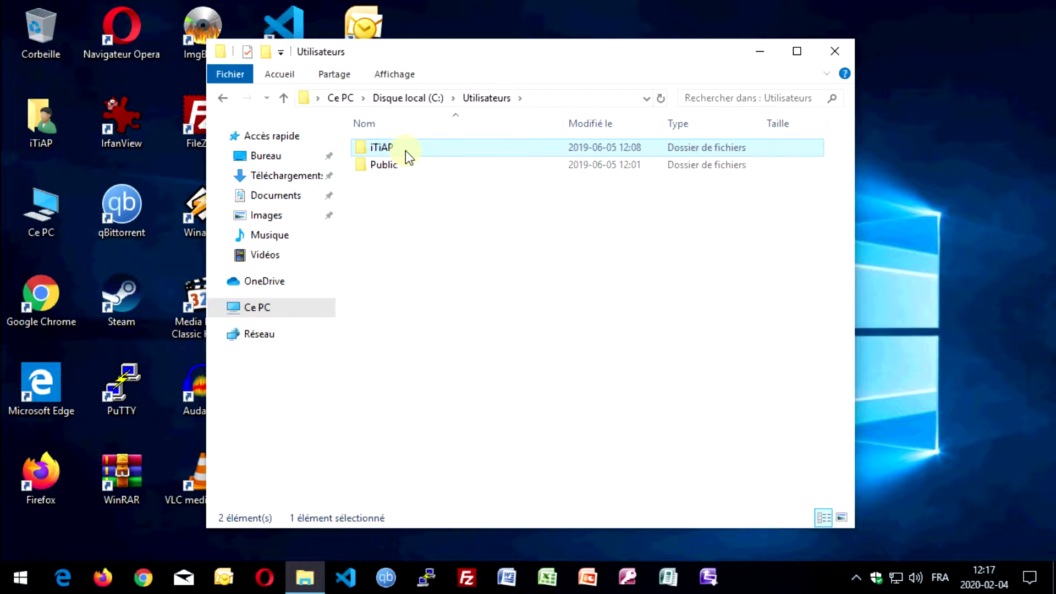
{"action": "double_click", "coordinate": [384, 150]}
{"action": "left_click_drag", "start_coordinate": [437, 405], "coordinate": [381, 146]}
{"action": "right_click", "coordinate": [387, 160]}
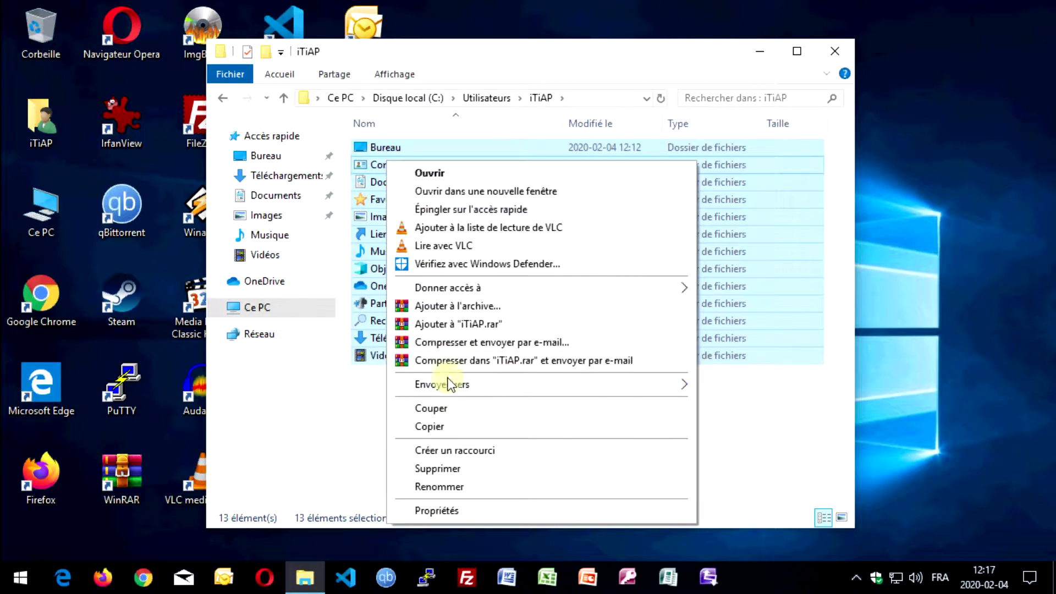
{"action": "left_click", "coordinate": [454, 428]}
Go from Ce PC back to the iTiAP folder under Utilisateurs on the C: drive, review its folders and close the window.
{"action": "left_click", "coordinate": [259, 306]}
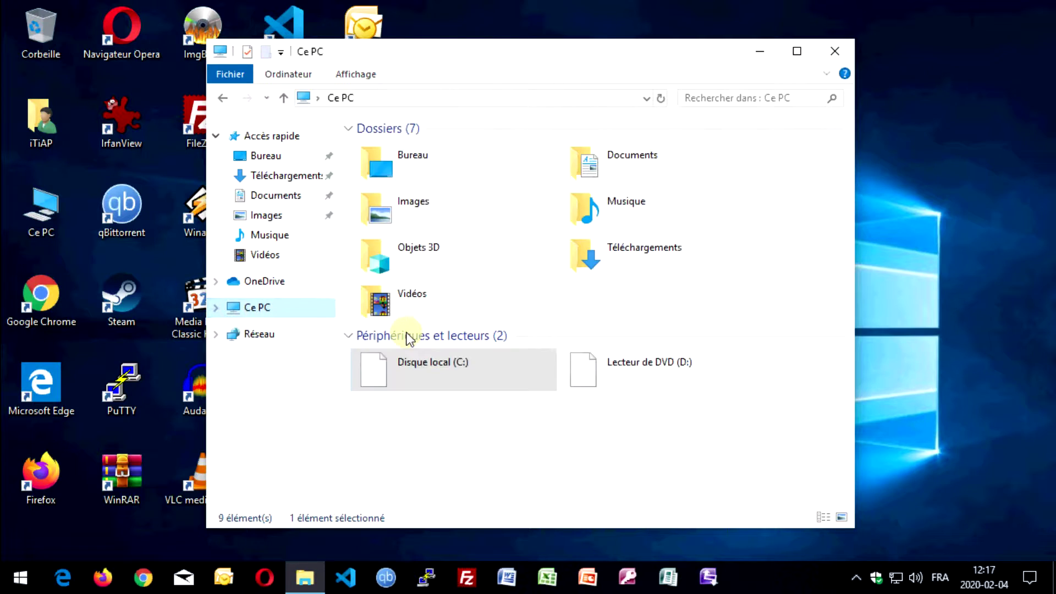
{"action": "double_click", "coordinate": [422, 367]}
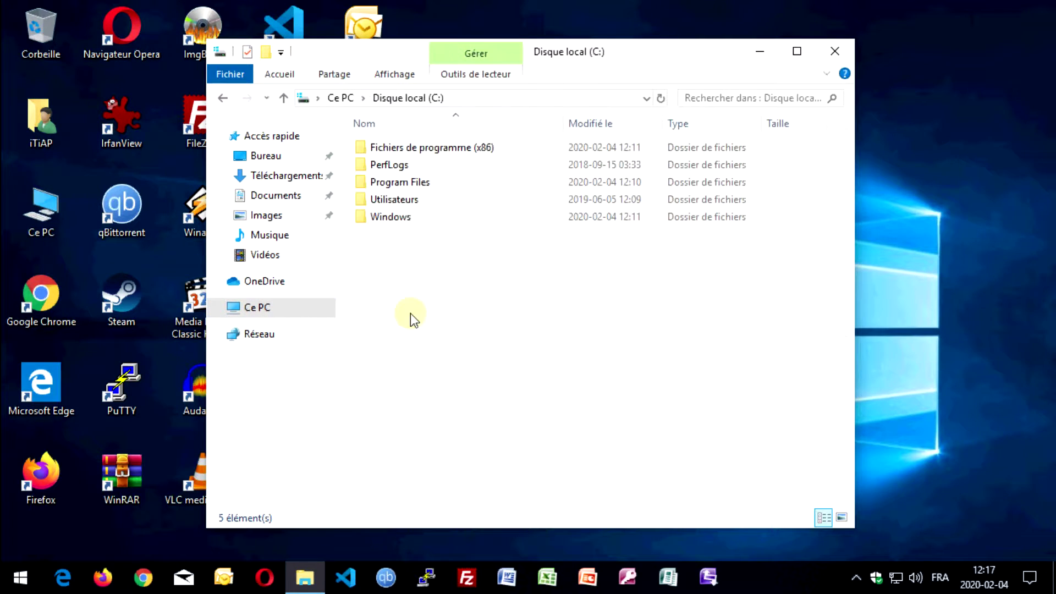
{"action": "double_click", "coordinate": [394, 201]}
{"action": "double_click", "coordinate": [395, 147]}
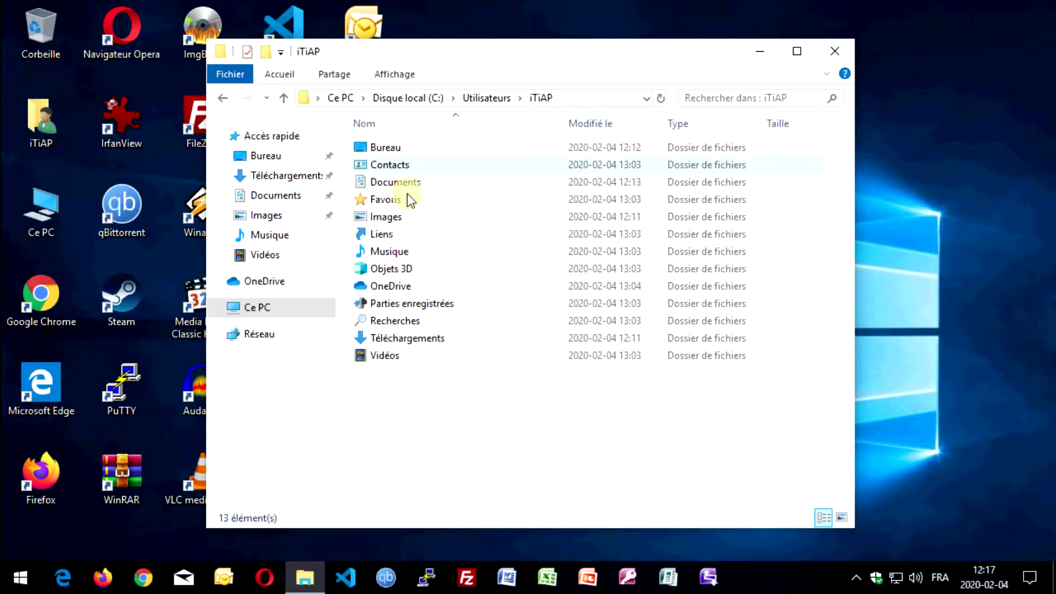
{"action": "left_click_drag", "start_coordinate": [449, 405], "coordinate": [420, 416]}
{"action": "left_click_drag", "start_coordinate": [452, 414], "coordinate": [417, 422]}
{"action": "left_click", "coordinate": [834, 51]}
{"action": "left_click", "coordinate": [546, 286]}
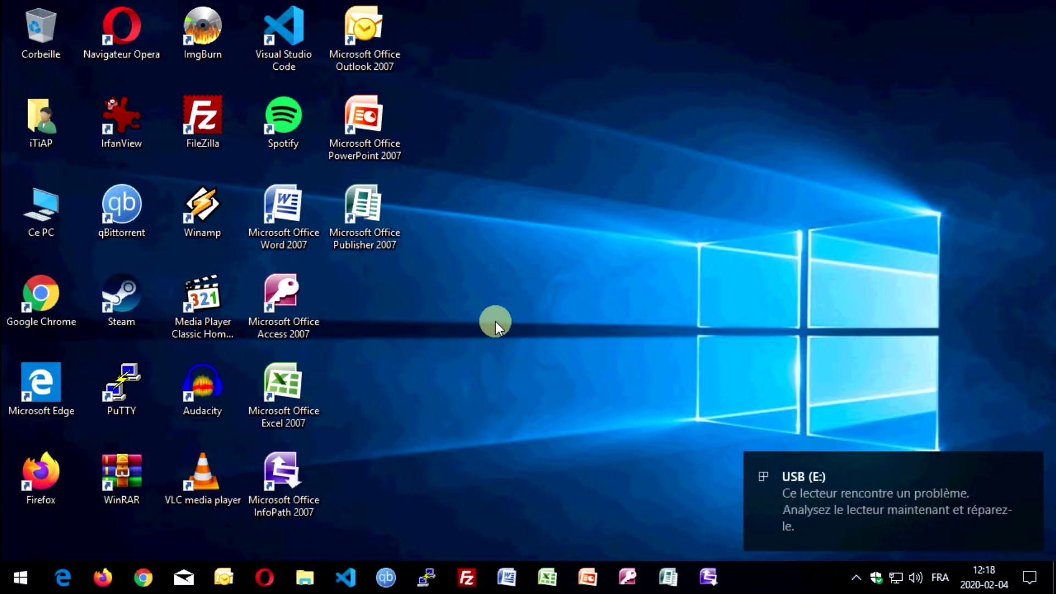
Examine the contents and free space of the USB (E:) drive in Ce PC, and close the window.
{"action": "double_click", "coordinate": [57, 207]}
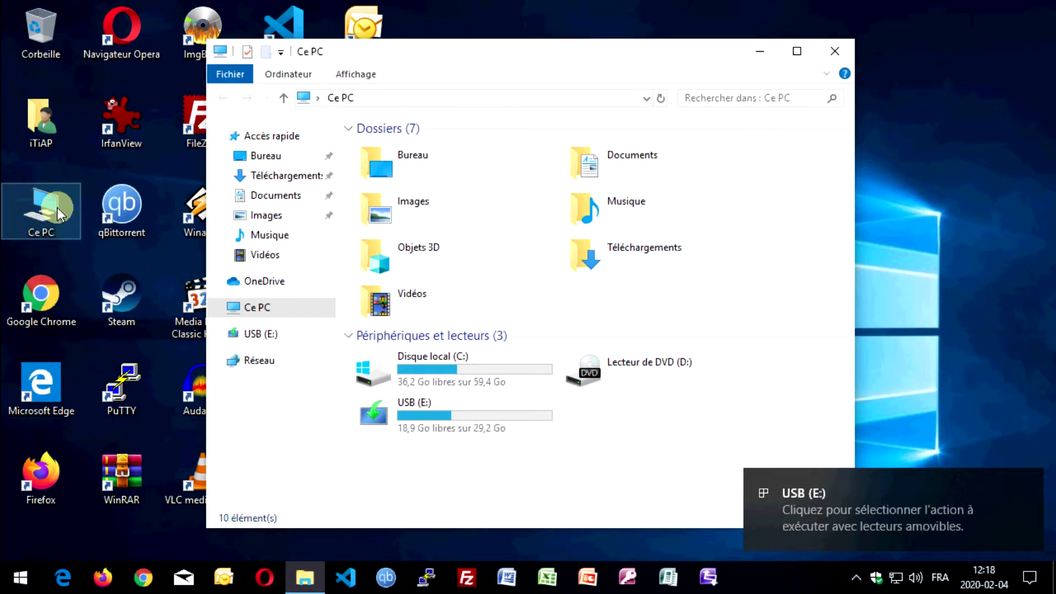
{"action": "left_click", "coordinate": [429, 415]}
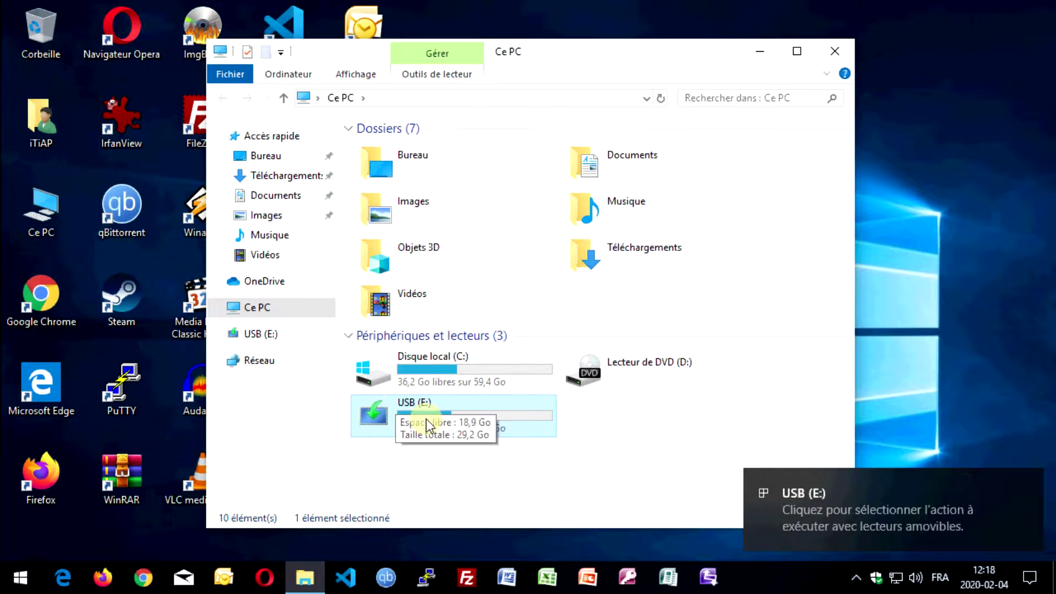
{"action": "double_click", "coordinate": [507, 418]}
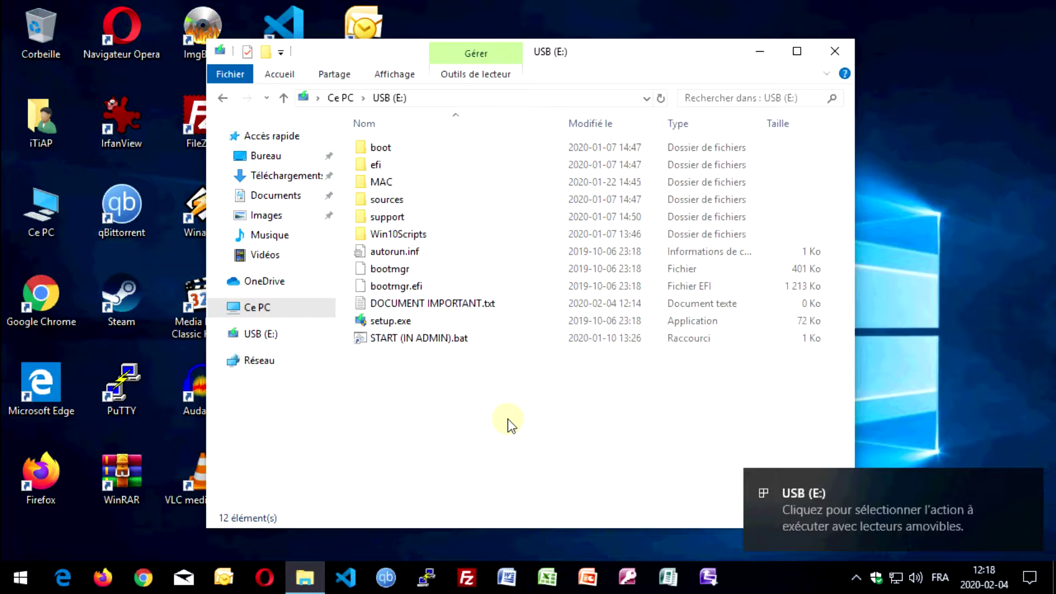
{"action": "left_click_drag", "start_coordinate": [507, 418], "coordinate": [385, 372]}
{"action": "left_click", "coordinate": [344, 99]}
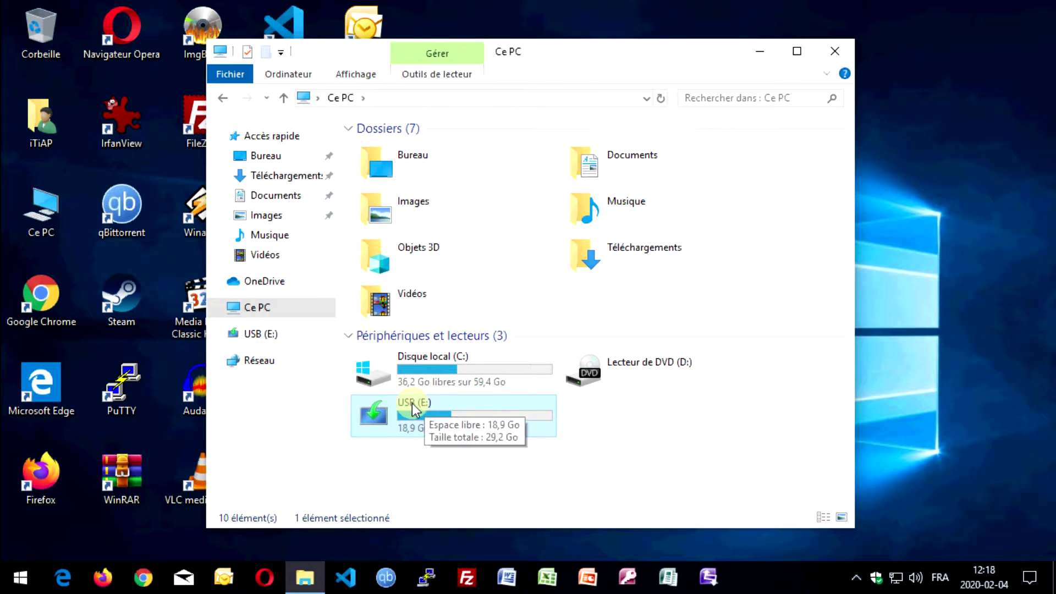
{"action": "left_click", "coordinate": [616, 462]}
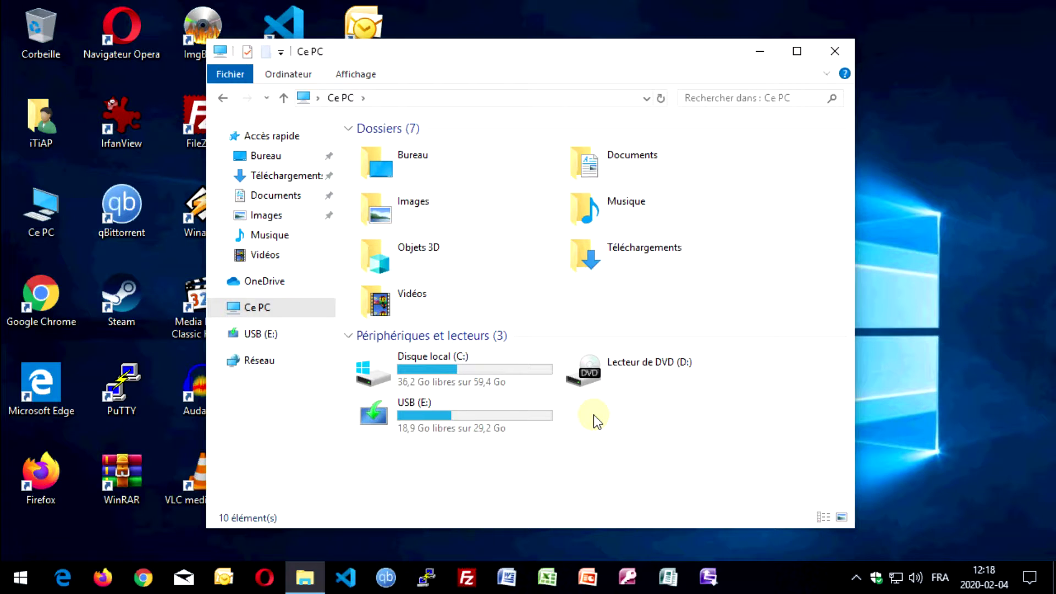
{"action": "left_click", "coordinate": [526, 421]}
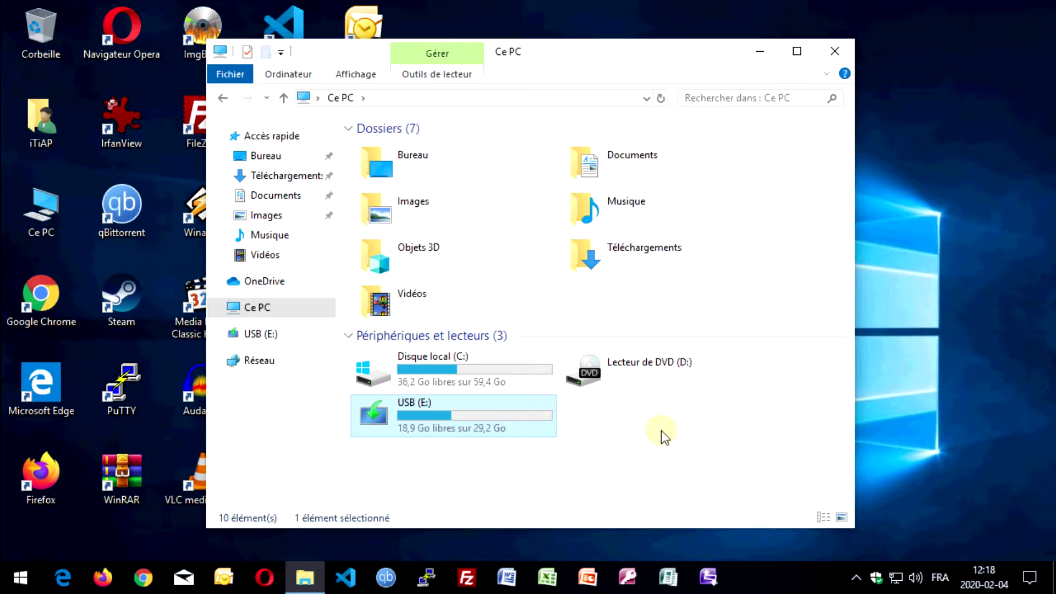
{"action": "left_click", "coordinate": [661, 430]}
{"action": "left_click", "coordinate": [438, 414]}
{"action": "left_click", "coordinate": [834, 52]}
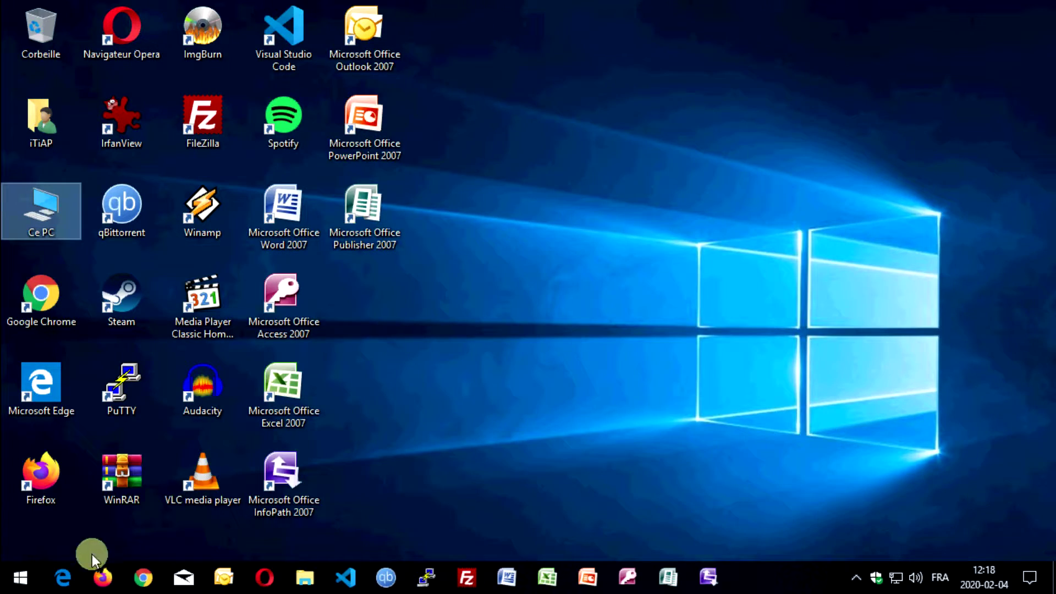
Search Google for "media creation tool" in Google Chrome and open Microsoft's fr-ca Windows 10 download page.
{"action": "left_click", "coordinate": [142, 579]}
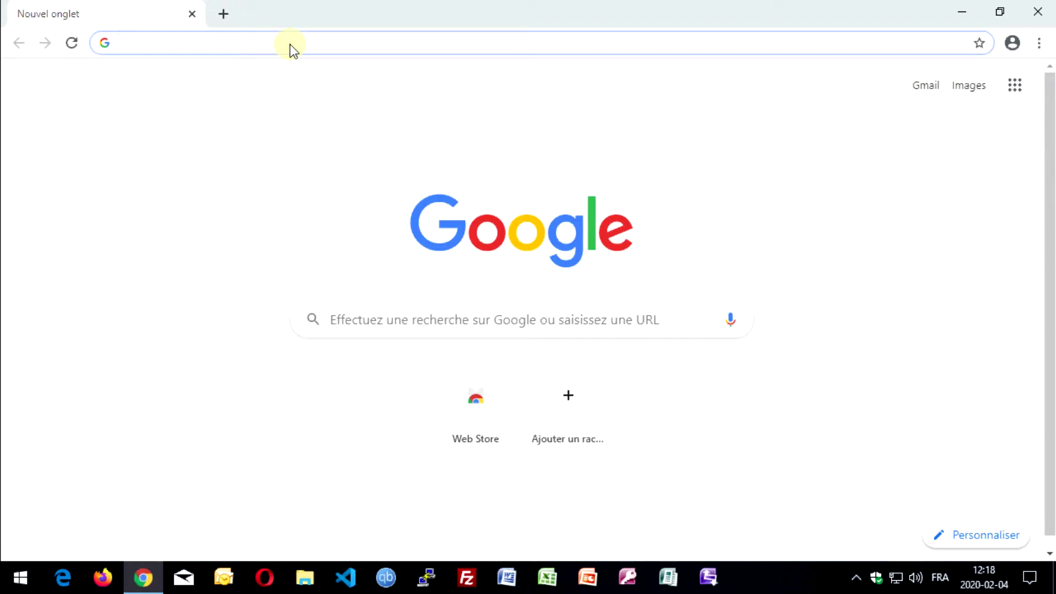
{"action": "left_click", "coordinate": [410, 309]}
{"action": "type", "text": "media"}
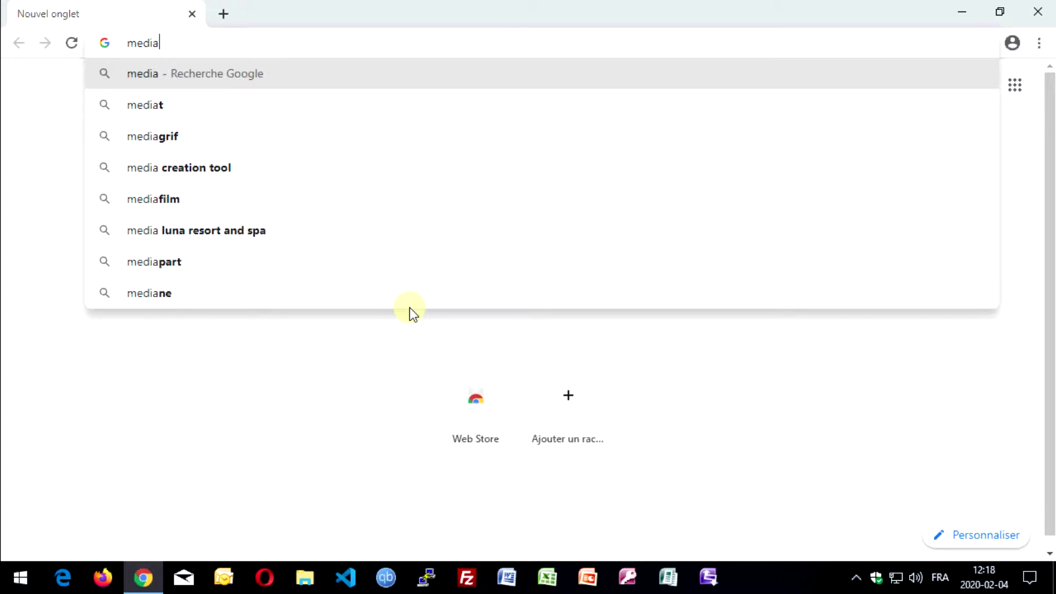
{"action": "type", "text": " creation tool"}
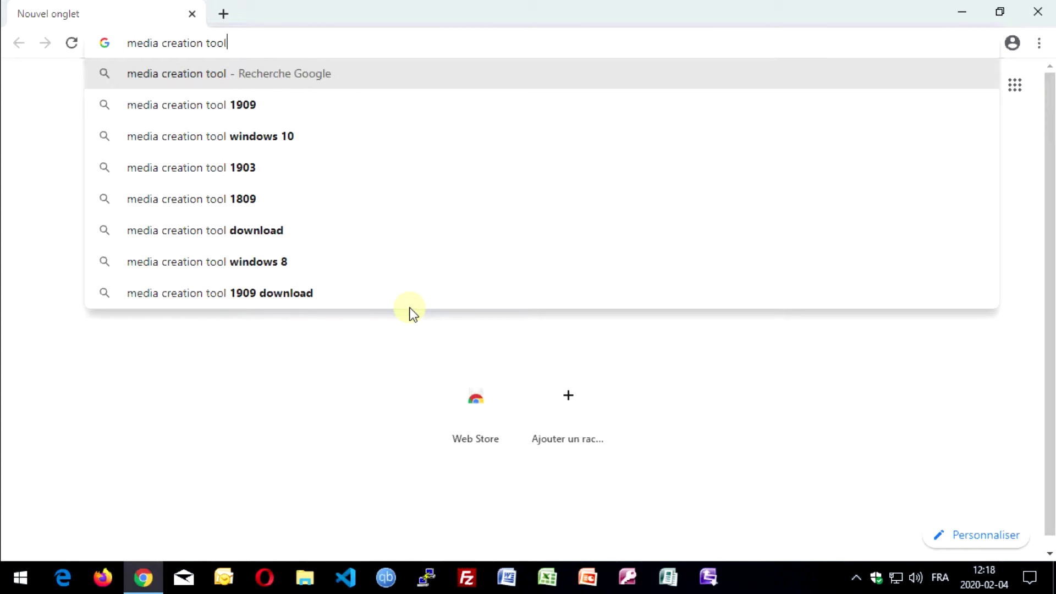
{"action": "key", "text": "Return"}
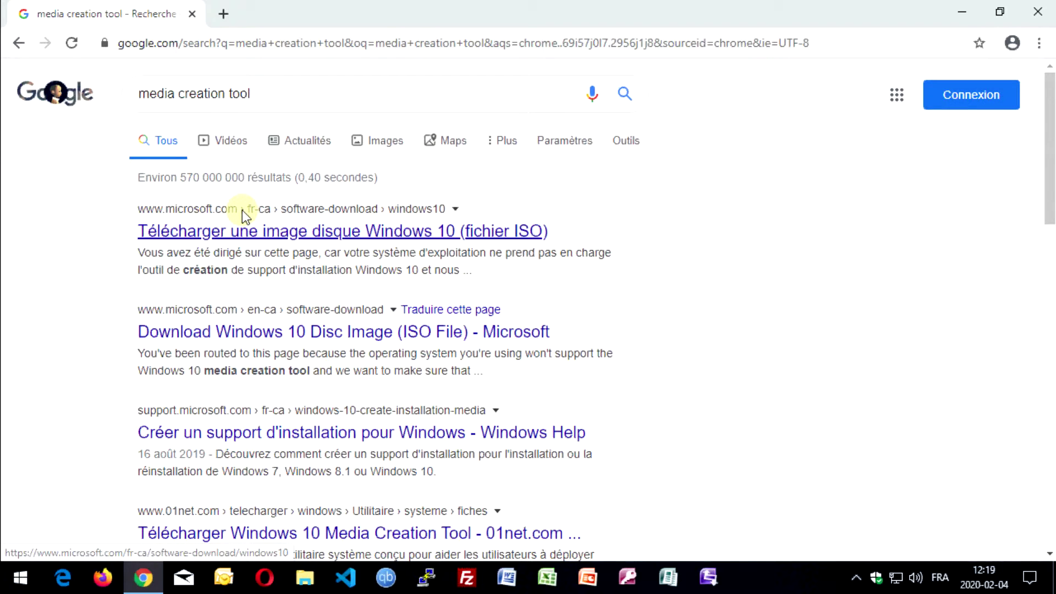
{"action": "left_click", "coordinate": [247, 234]}
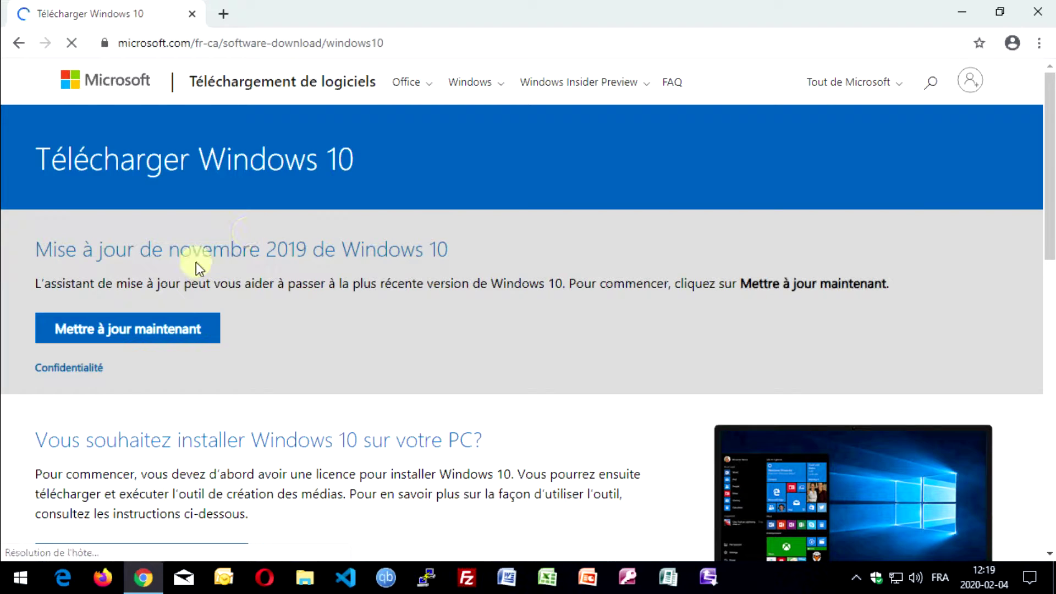
Download the Media Creation Tool from Microsoft's Windows 10 page, run it with permission to modify the device, and close the browser.
{"action": "scroll", "coordinate": [184, 270], "scroll_direction": "down", "scroll_amount": 1}
{"action": "scroll", "coordinate": [184, 269], "scroll_direction": "down", "scroll_amount": 4}
{"action": "left_click", "coordinate": [165, 309]}
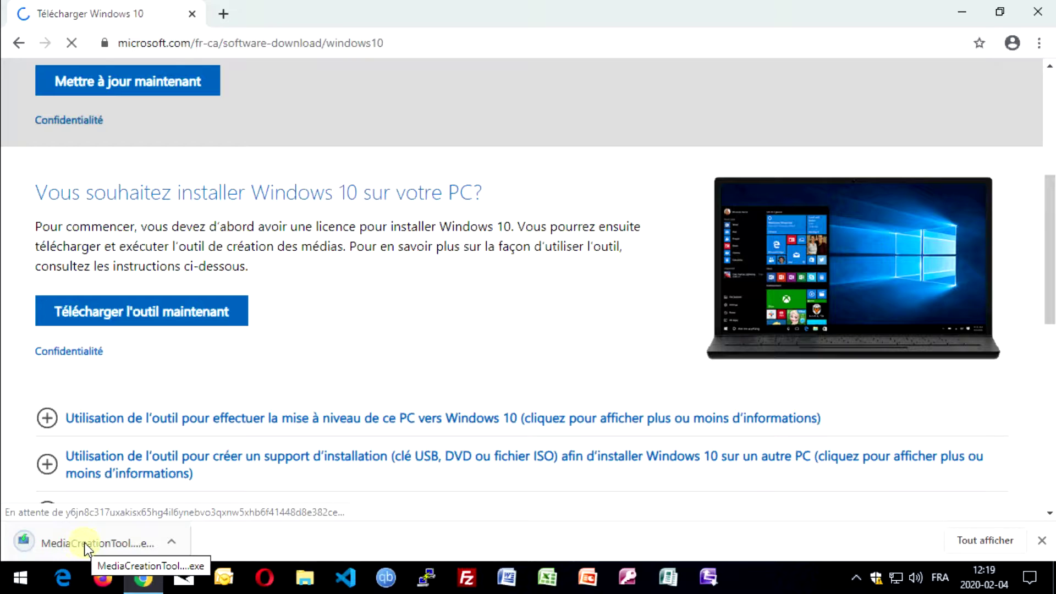
{"action": "left_click", "coordinate": [96, 545]}
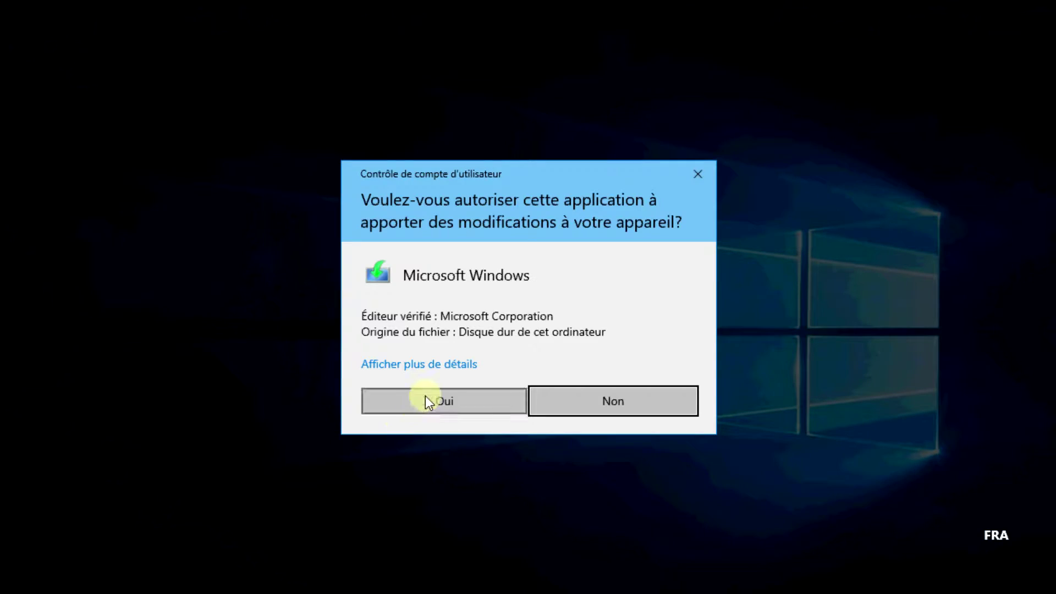
{"action": "left_click", "coordinate": [429, 401]}
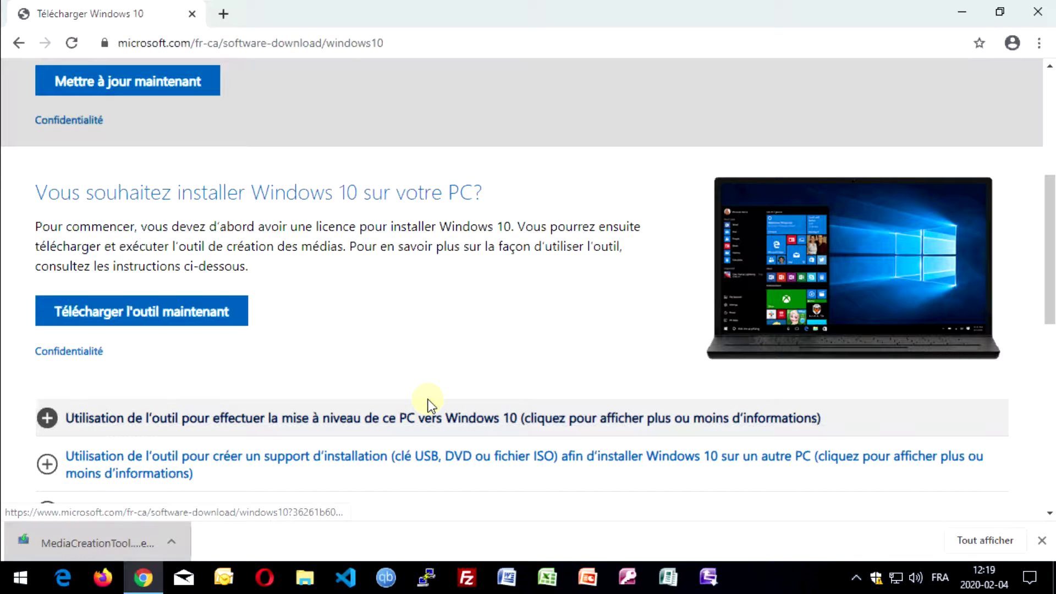
{"action": "left_click", "coordinate": [1036, 12]}
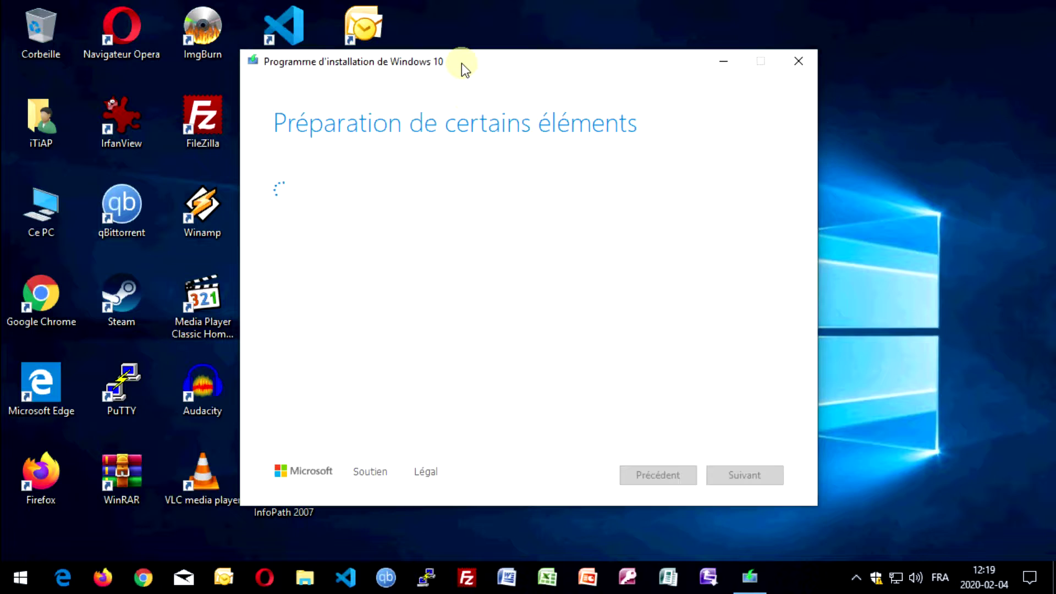
{"action": "left_click_drag", "start_coordinate": [461, 63], "coordinate": [430, 61]}
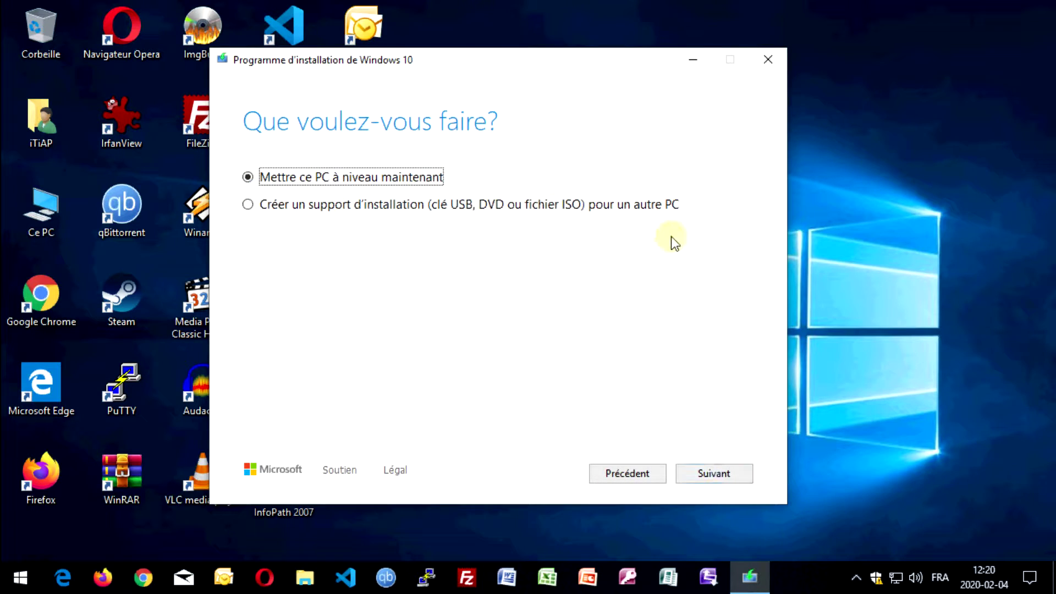
Choose to create installation media for another PC with the recommended options, using the USB flash drive E: (USB).
{"action": "left_click", "coordinate": [249, 177]}
{"action": "left_click", "coordinate": [303, 207]}
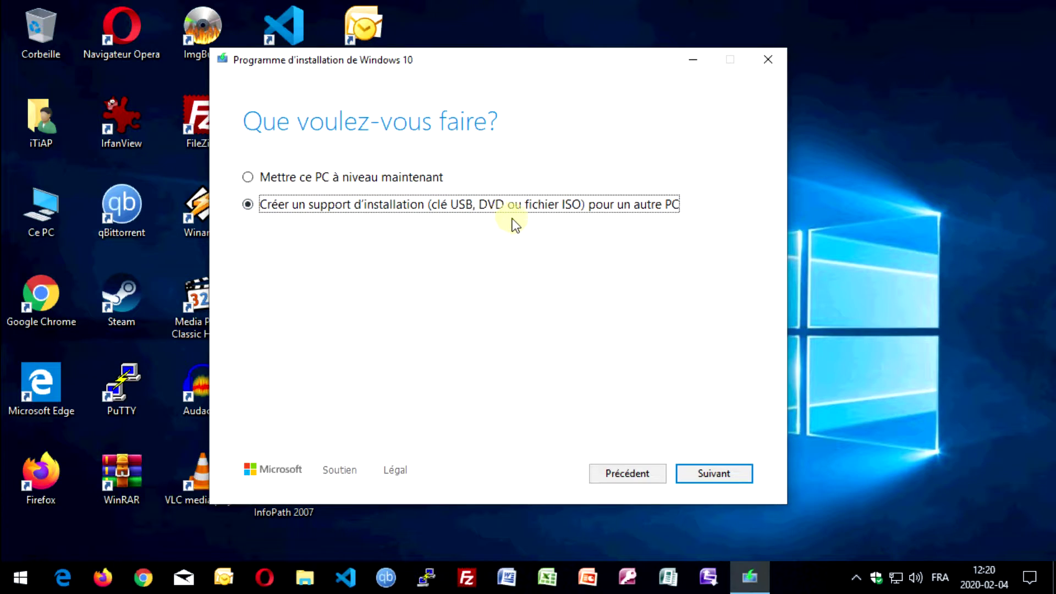
{"action": "left_click", "coordinate": [714, 473]}
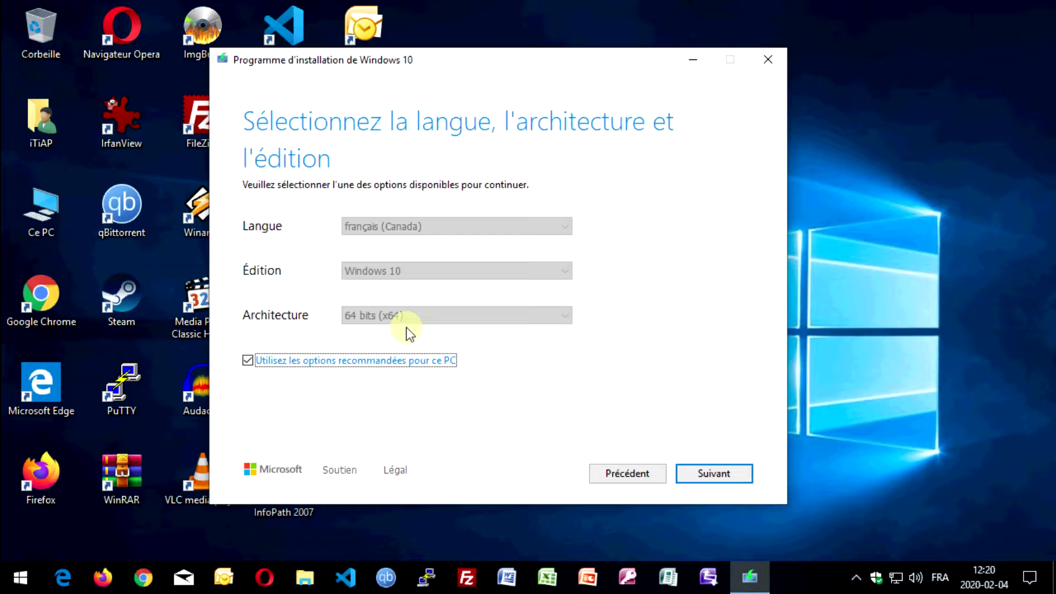
{"action": "left_click", "coordinate": [732, 476]}
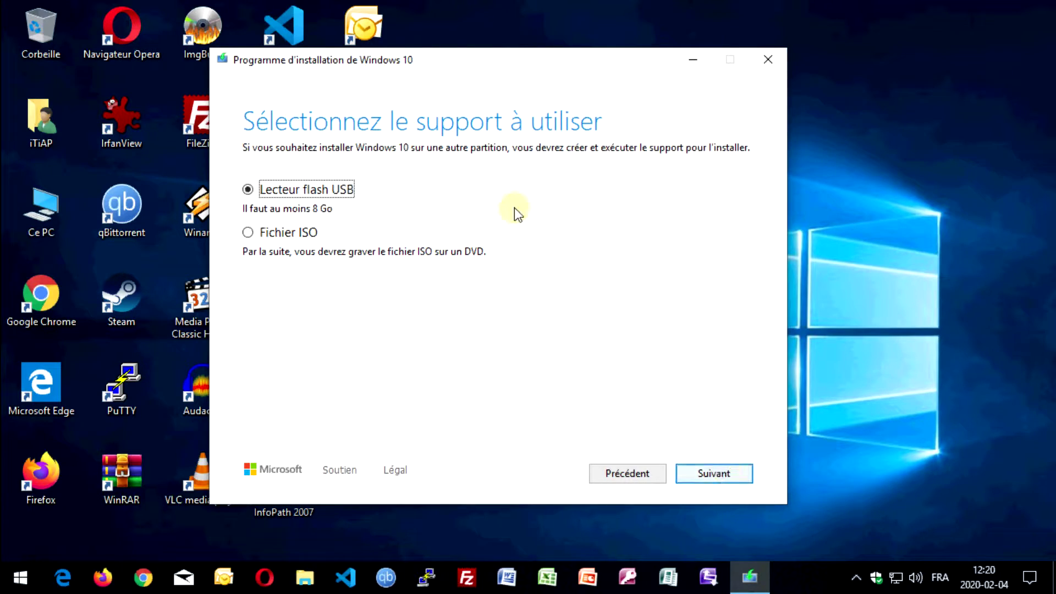
{"action": "left_click", "coordinate": [249, 190]}
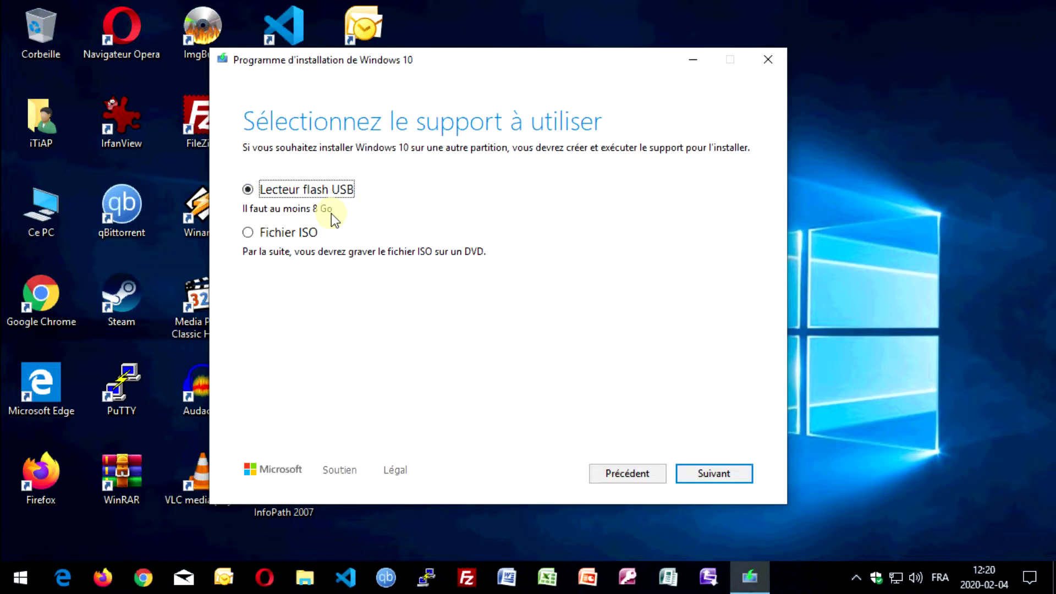
{"action": "left_click", "coordinate": [718, 476]}
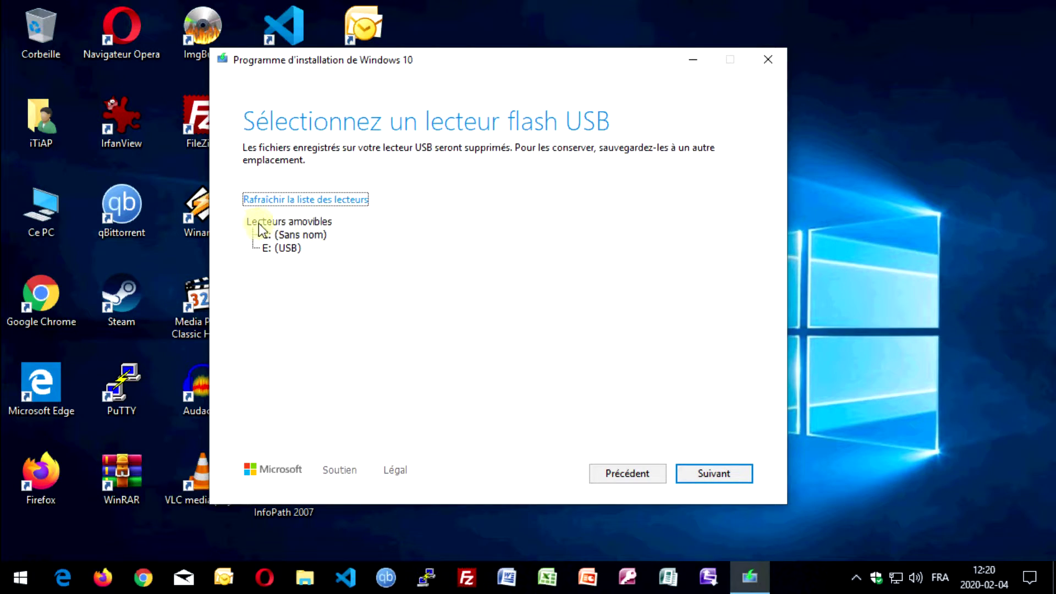
{"action": "left_click", "coordinate": [286, 249]}
{"action": "left_click_drag", "start_coordinate": [405, 64], "coordinate": [598, 58]}
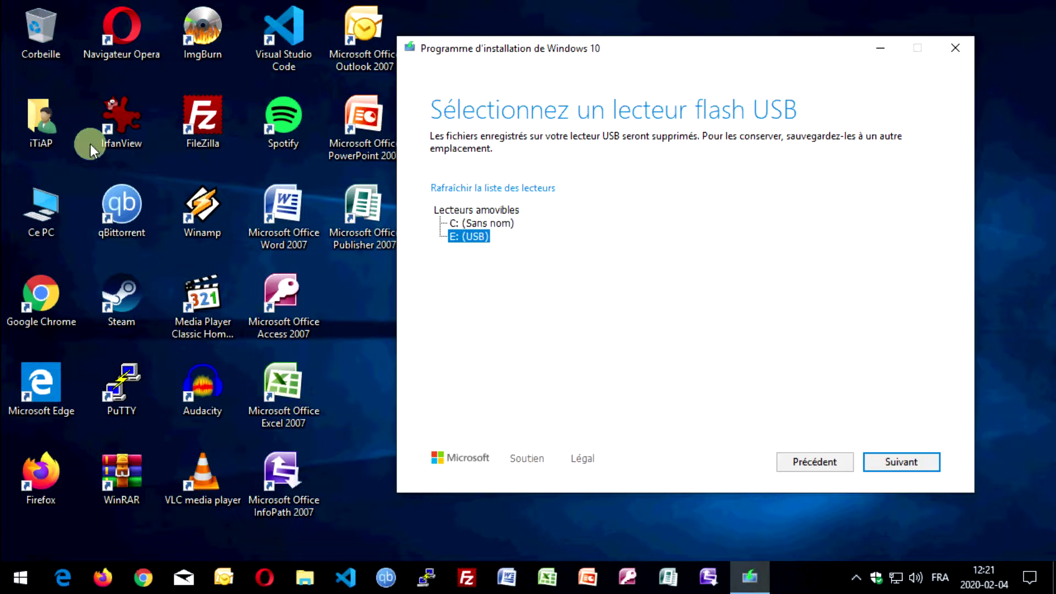
Examine the files on the USB (E:) drive through Ce PC in File Explorer and close the window.
{"action": "double_click", "coordinate": [55, 116]}
{"action": "left_click", "coordinate": [248, 309]}
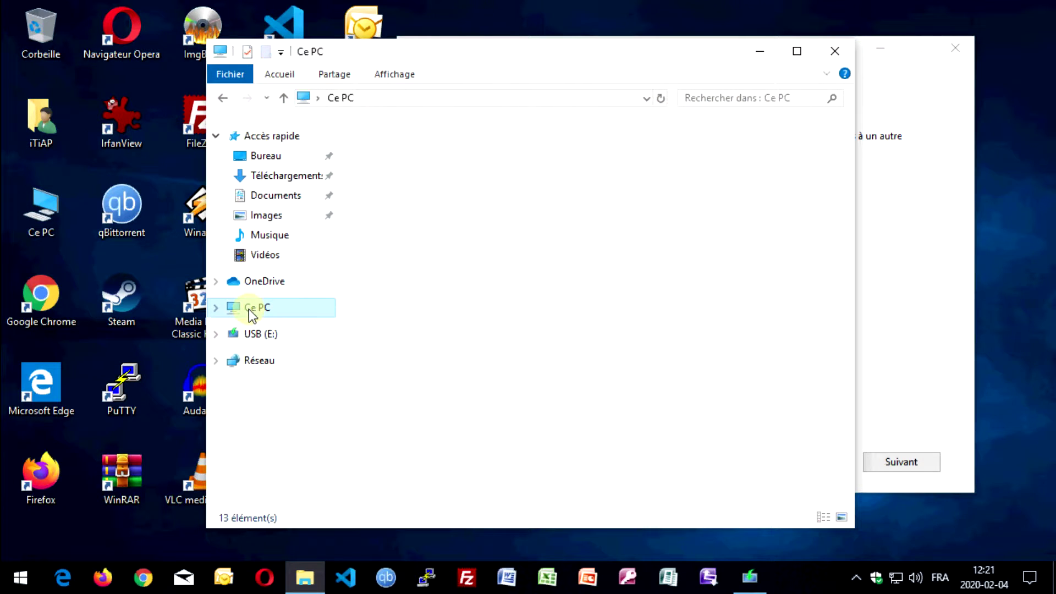
{"action": "left_click", "coordinate": [423, 420]}
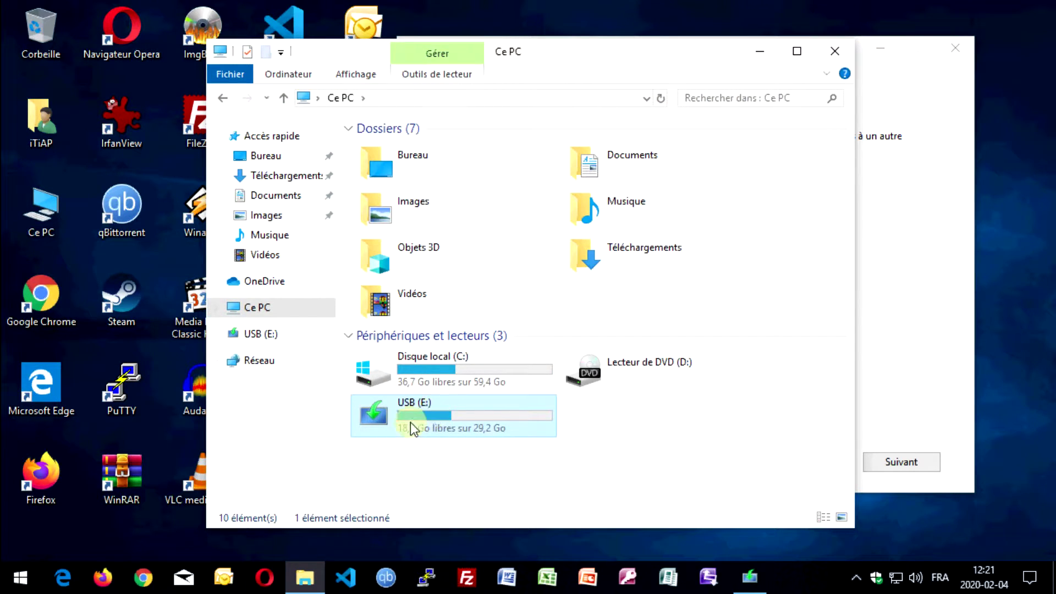
{"action": "double_click", "coordinate": [427, 415]}
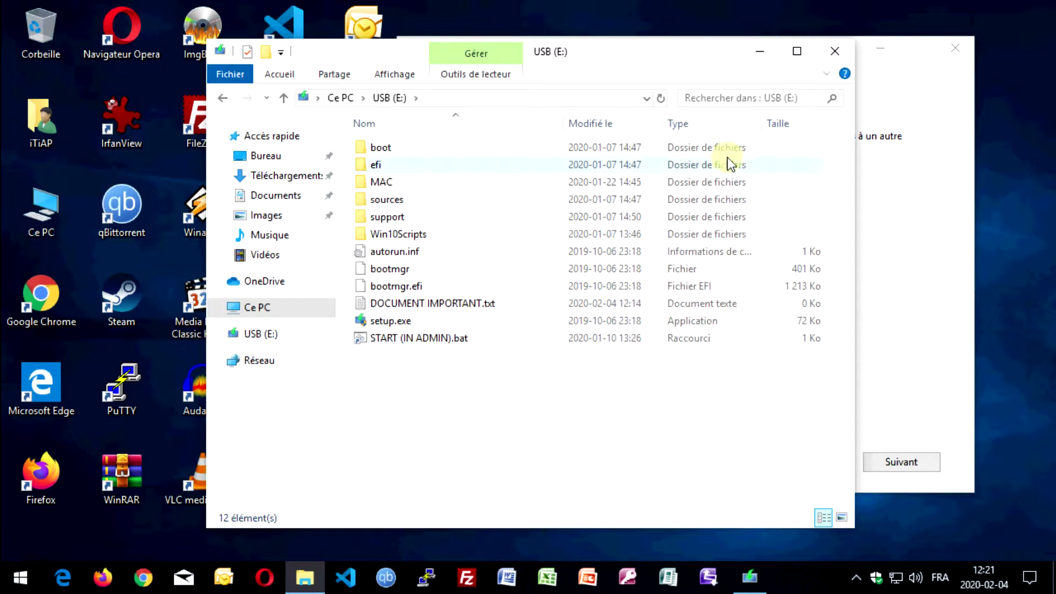
{"action": "left_click", "coordinate": [835, 52]}
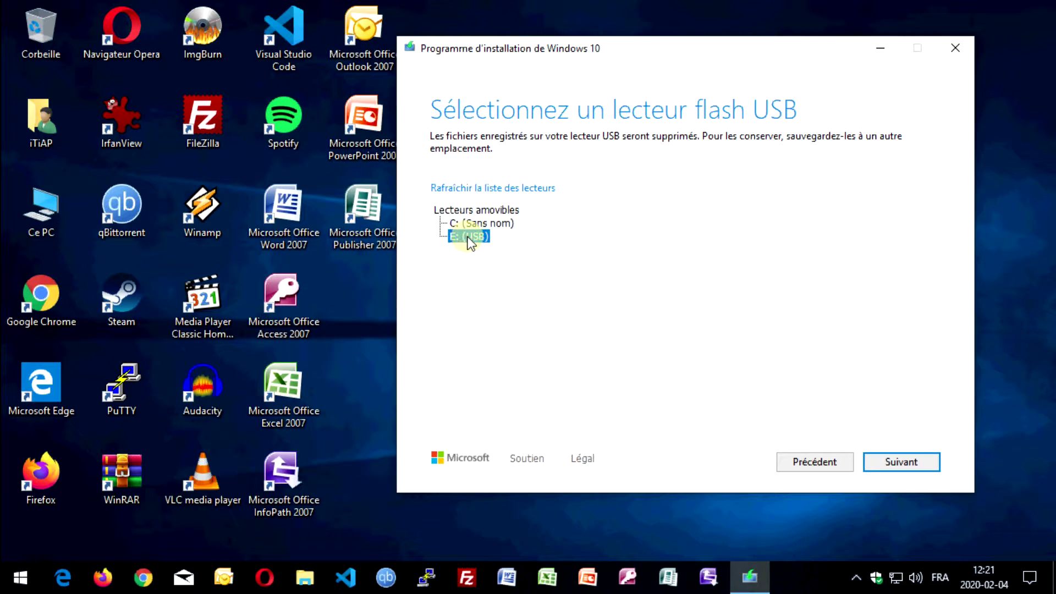
Create the Windows 10 installation media on E: (USB) and finish the Media Creation Tool.
{"action": "left_click", "coordinate": [899, 463]}
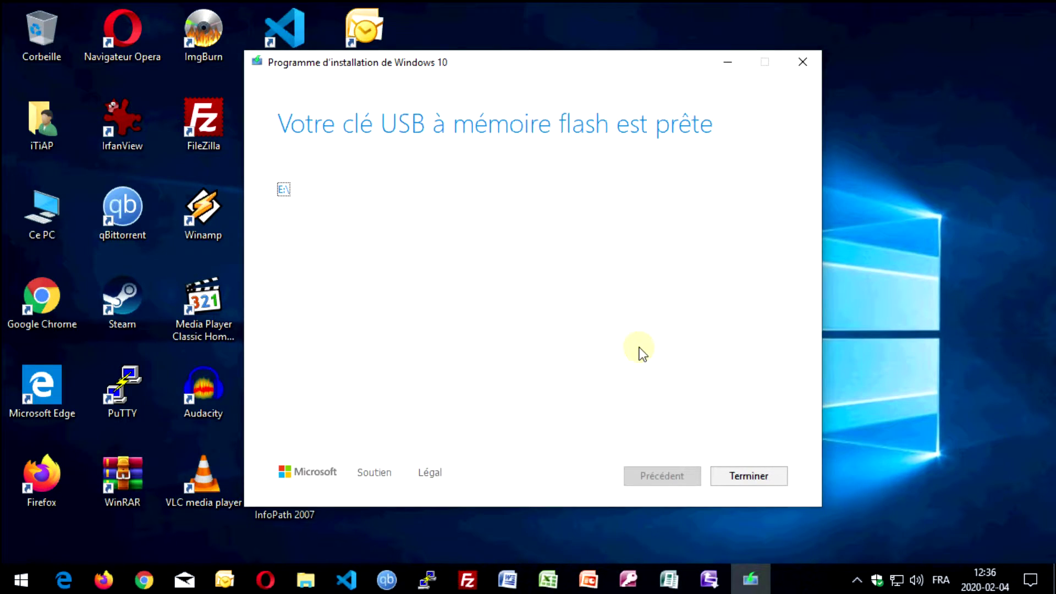
{"action": "left_click", "coordinate": [761, 479]}
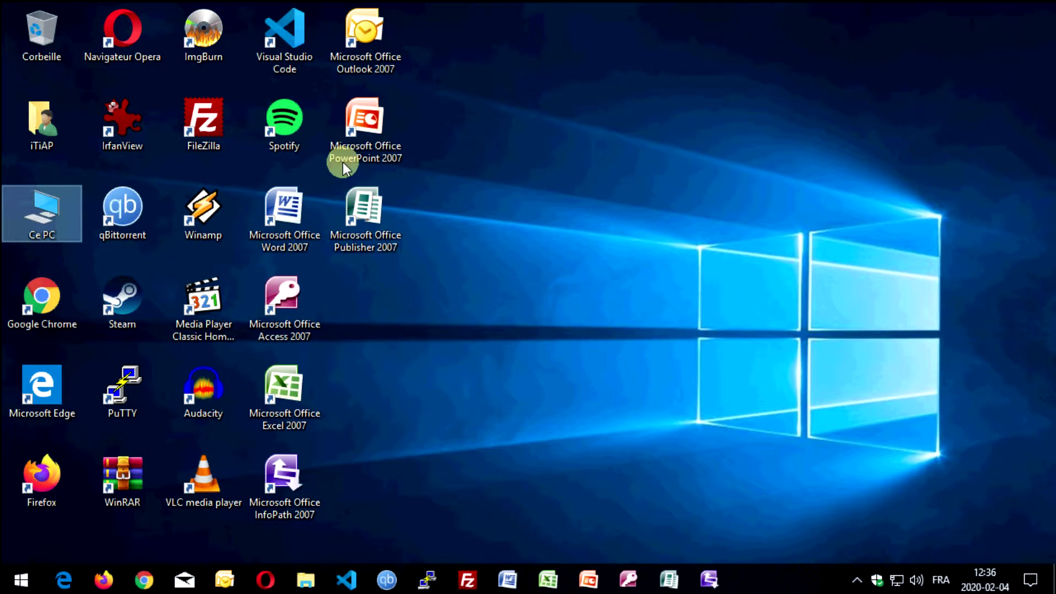
Examine the space and installation files on the ESD-USB (E:) drive in Ce PC, and close the window.
{"action": "double_click", "coordinate": [38, 218]}
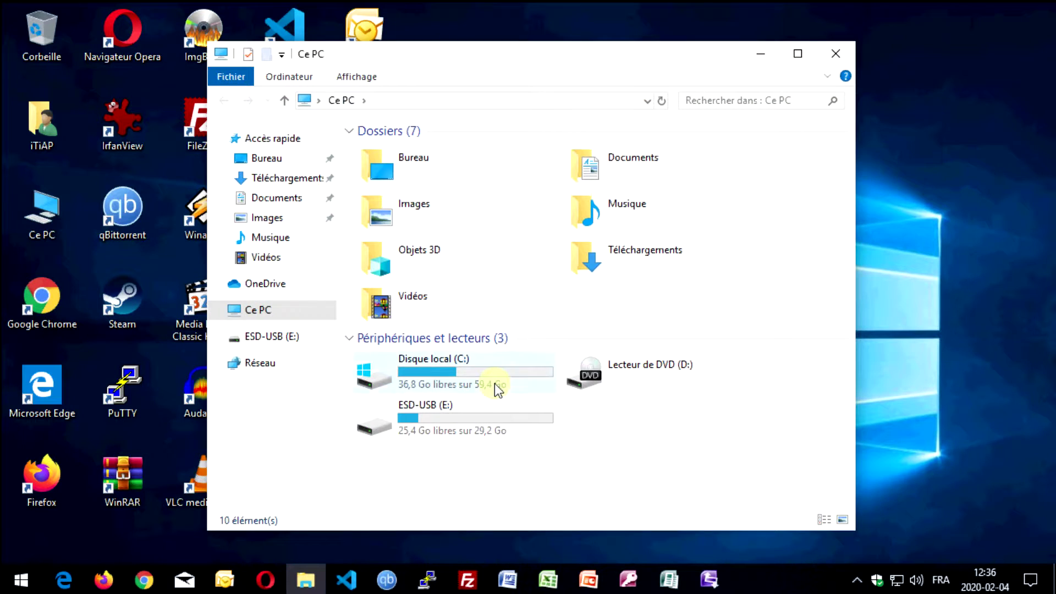
{"action": "left_click", "coordinate": [473, 419]}
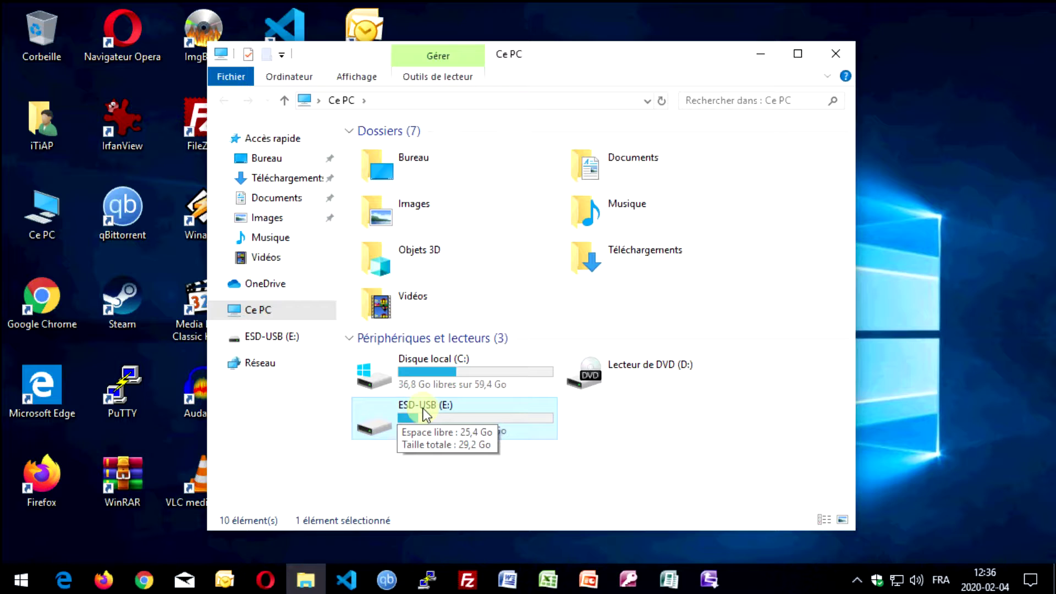
{"action": "double_click", "coordinate": [524, 432]}
{"action": "left_click_drag", "start_coordinate": [481, 378], "coordinate": [413, 300]}
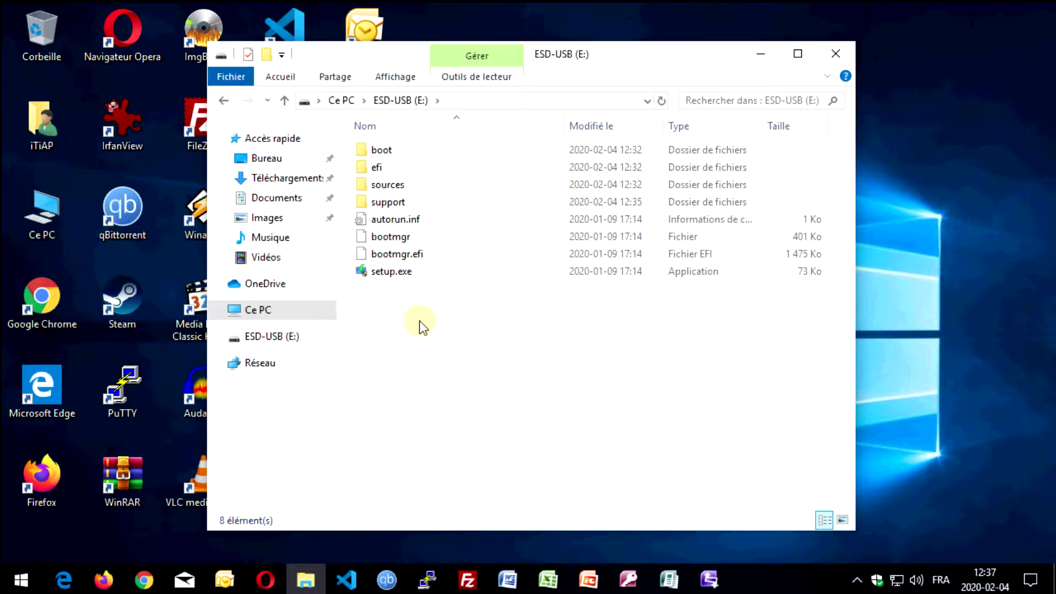
{"action": "left_click", "coordinate": [342, 100]}
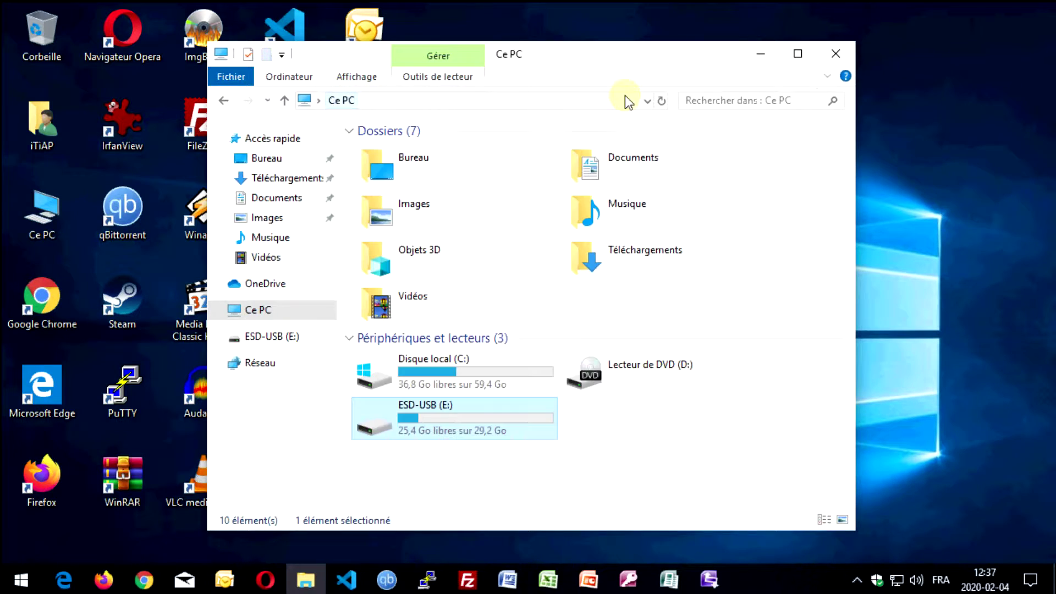
{"action": "left_click", "coordinate": [841, 51]}
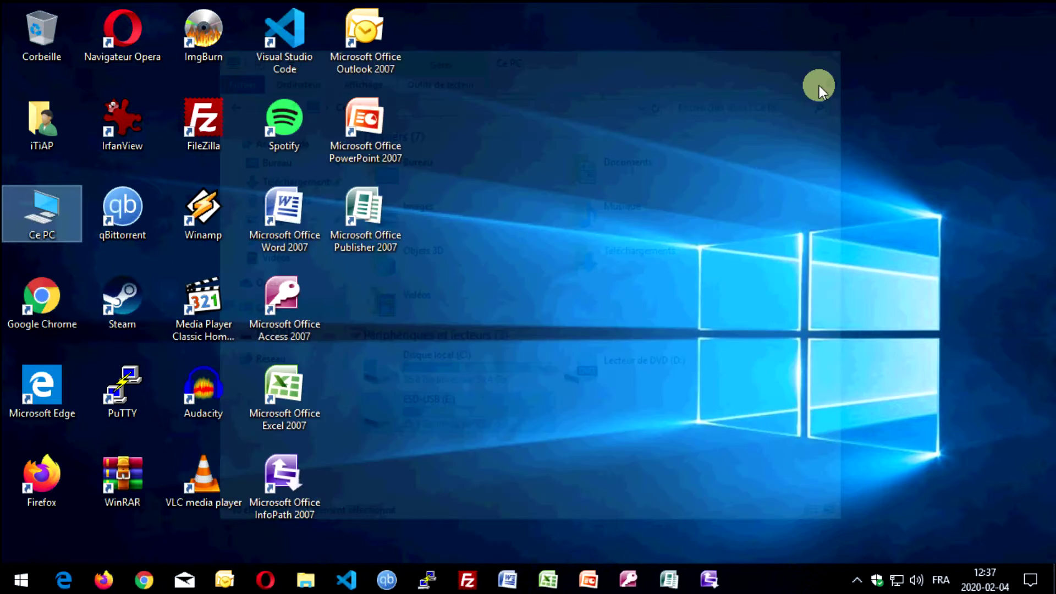
Run setup.exe from the ESD-USB (E:) drive with permission to modify the device, and close the File Explorer window.
{"action": "left_click_drag", "start_coordinate": [571, 472], "coordinate": [535, 68]}
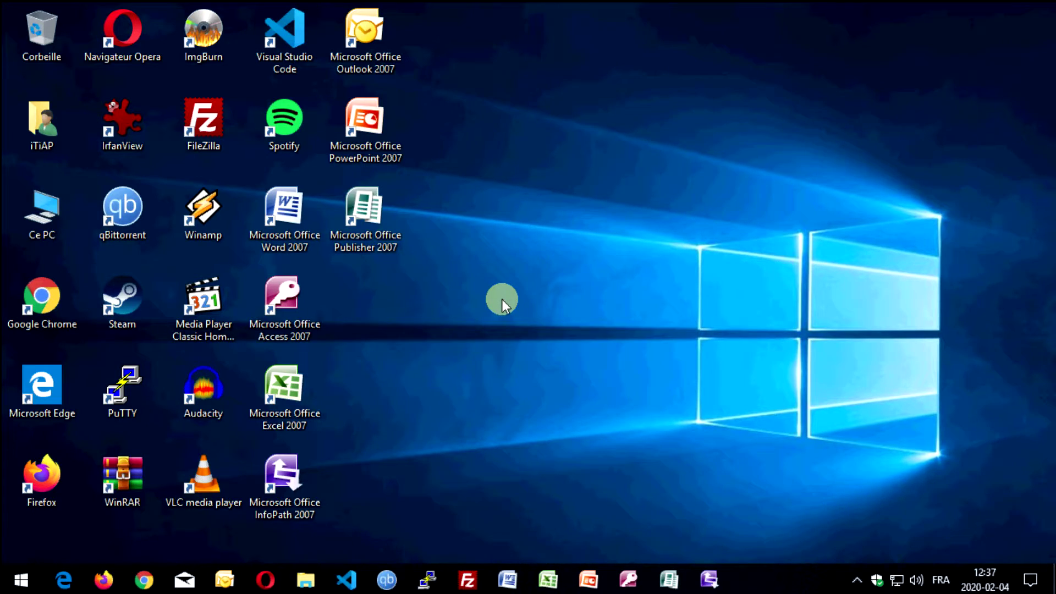
{"action": "double_click", "coordinate": [59, 206]}
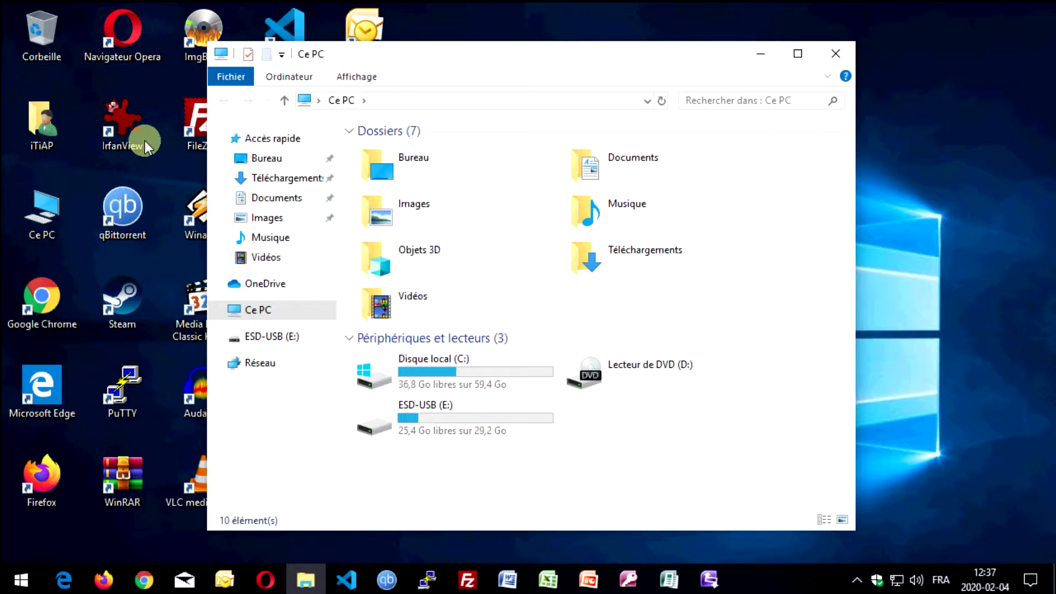
{"action": "double_click", "coordinate": [455, 414]}
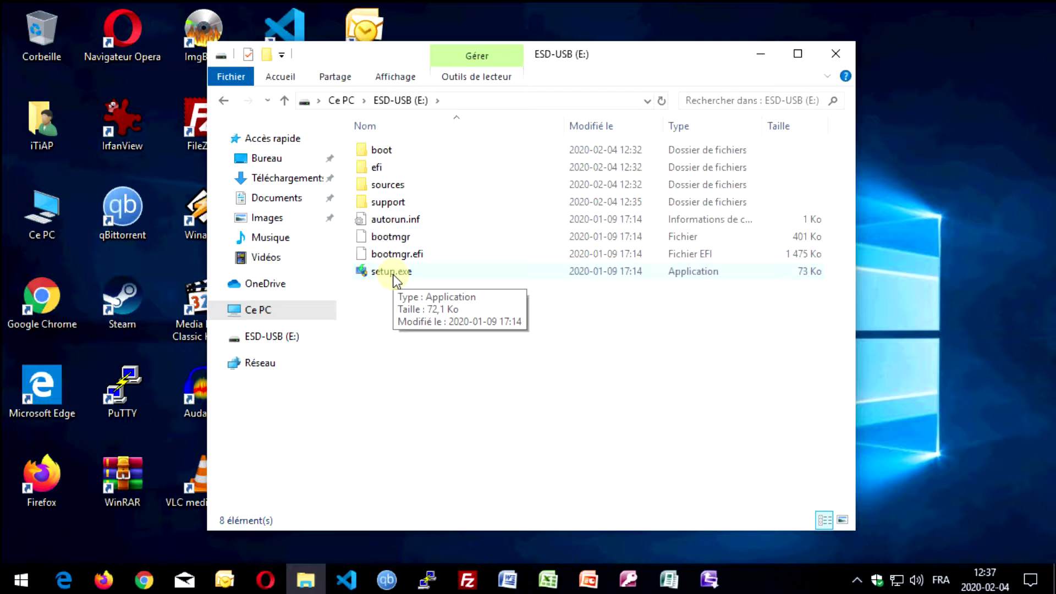
{"action": "double_click", "coordinate": [394, 272]}
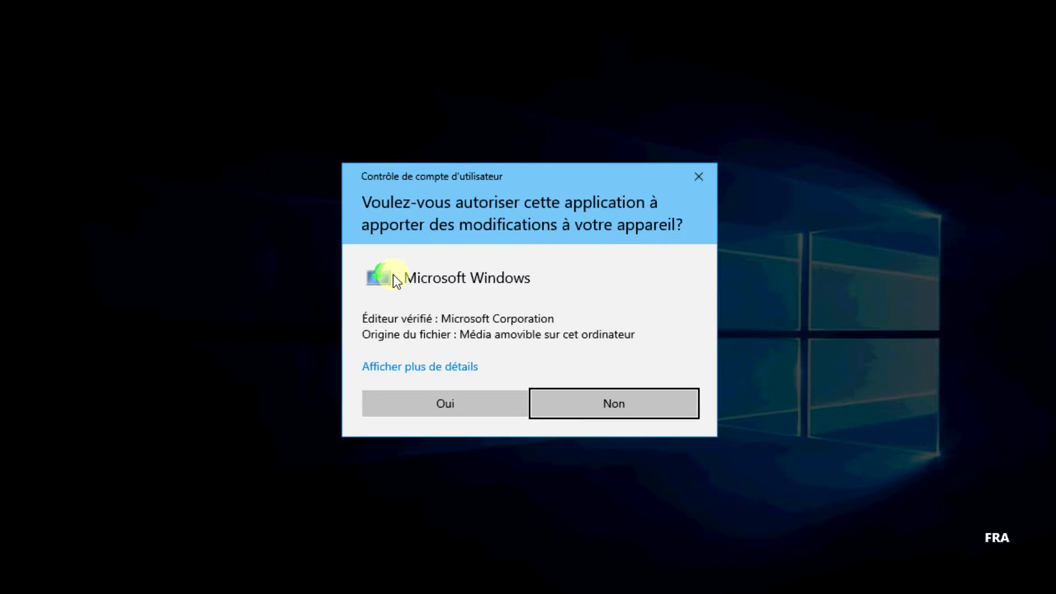
{"action": "left_click", "coordinate": [457, 408]}
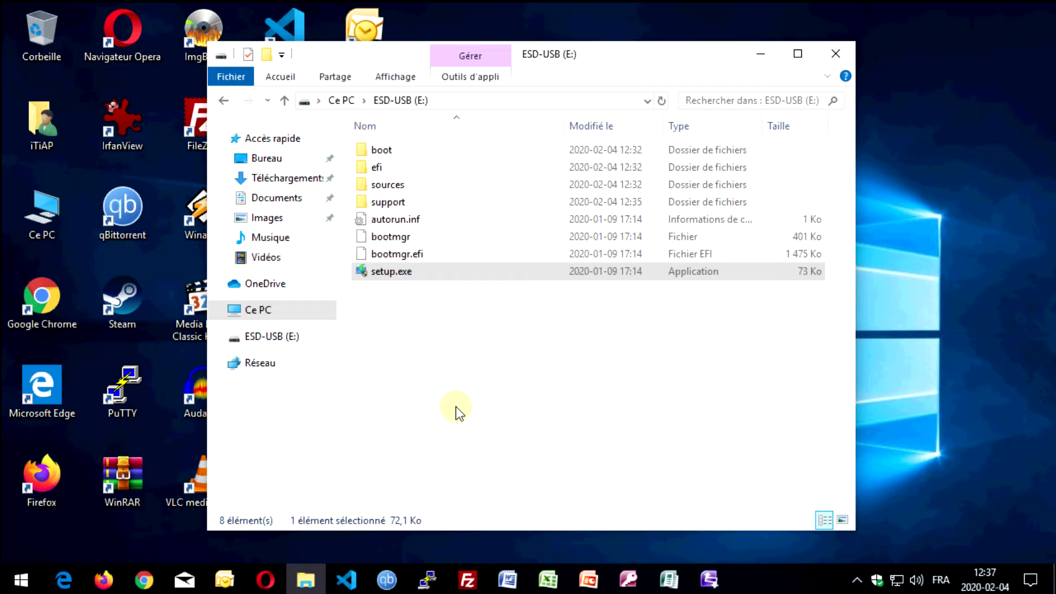
{"action": "left_click", "coordinate": [837, 53]}
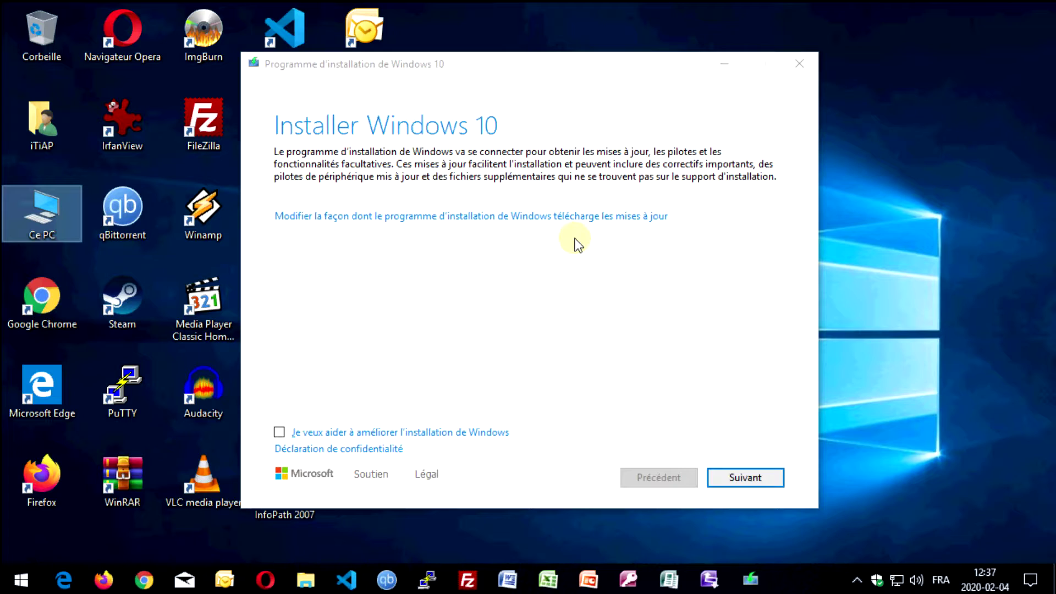
Accept the licence terms and start installing Windows 10 Famille, keeping personal files and applications.
{"action": "left_click", "coordinate": [751, 484]}
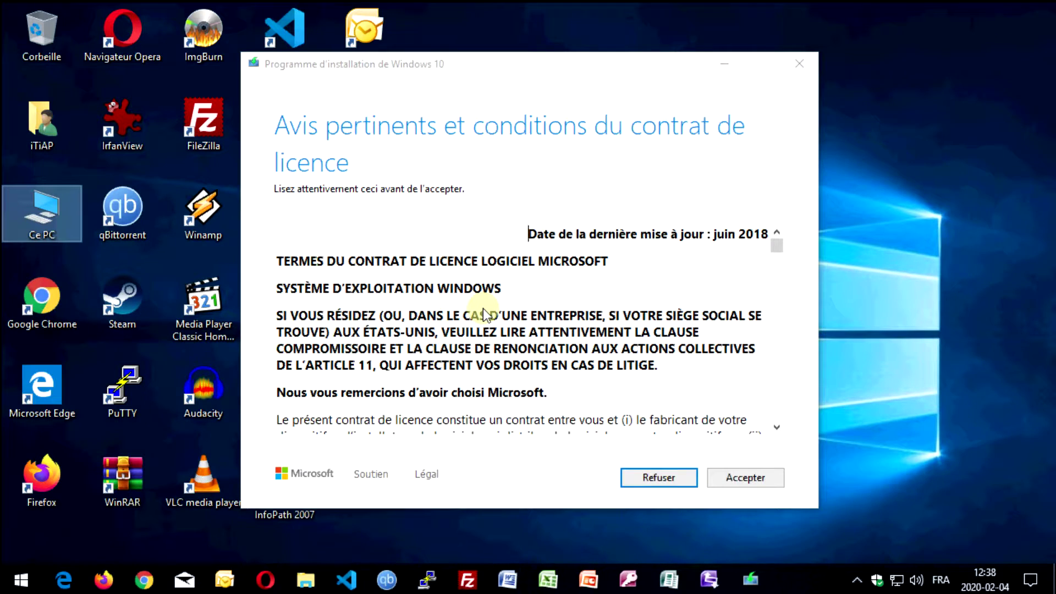
{"action": "left_click", "coordinate": [755, 483]}
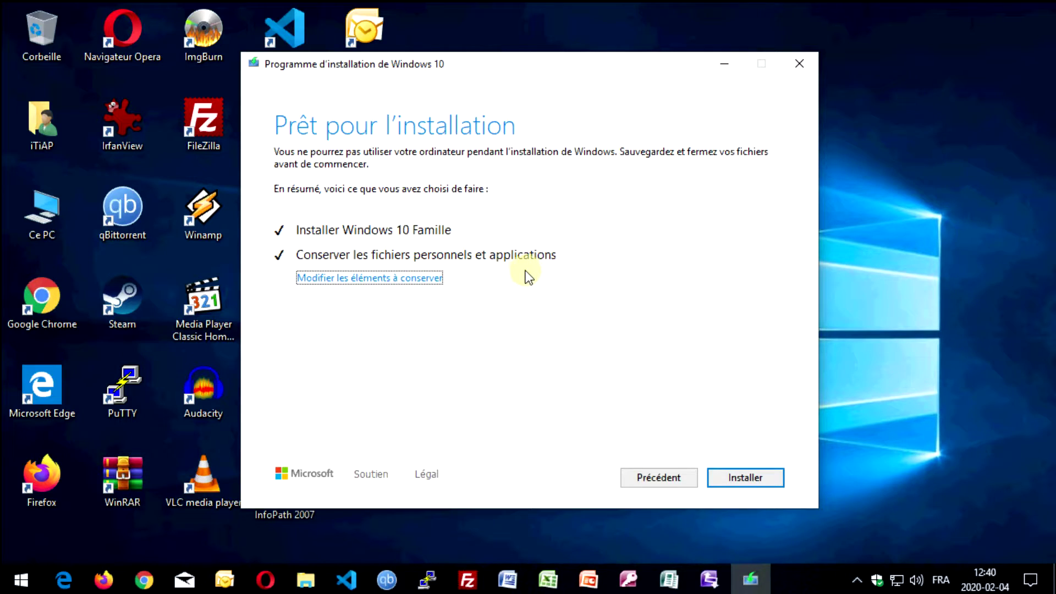
{"action": "left_click", "coordinate": [423, 281]}
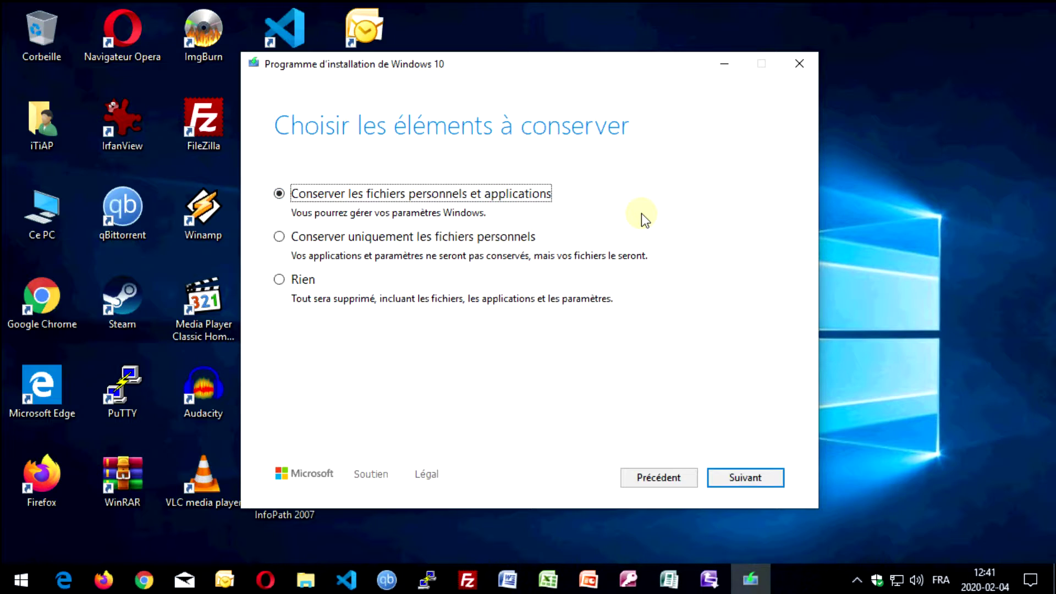
{"action": "left_click", "coordinate": [757, 472]}
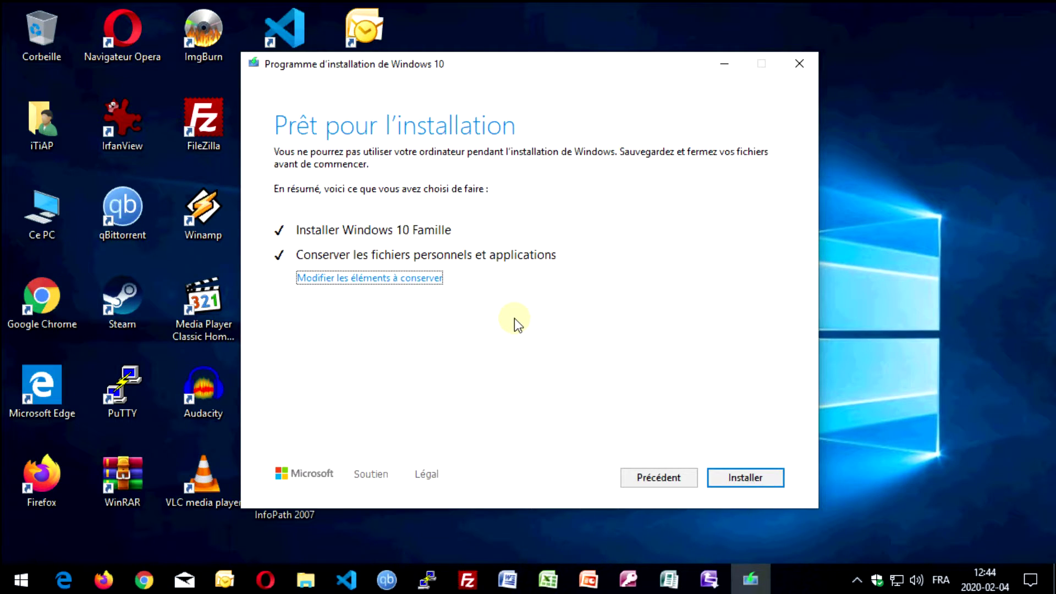
{"action": "left_click", "coordinate": [329, 280]}
{"action": "left_click", "coordinate": [751, 482]}
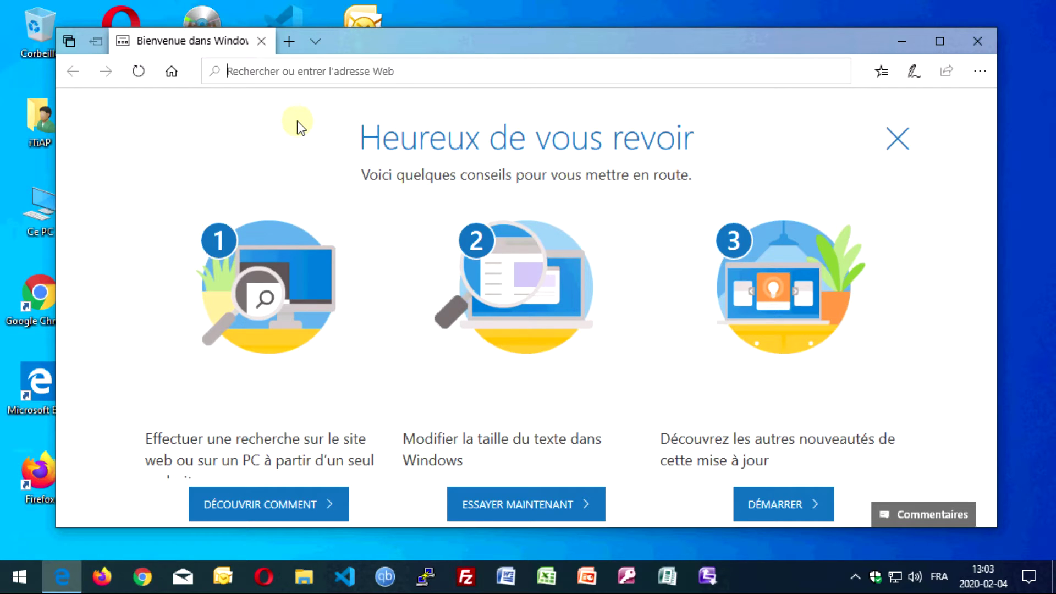
Review the Windows welcome page in Microsoft Edge down to the news feed.
{"action": "left_click_drag", "start_coordinate": [519, 39], "coordinate": [517, 37]}
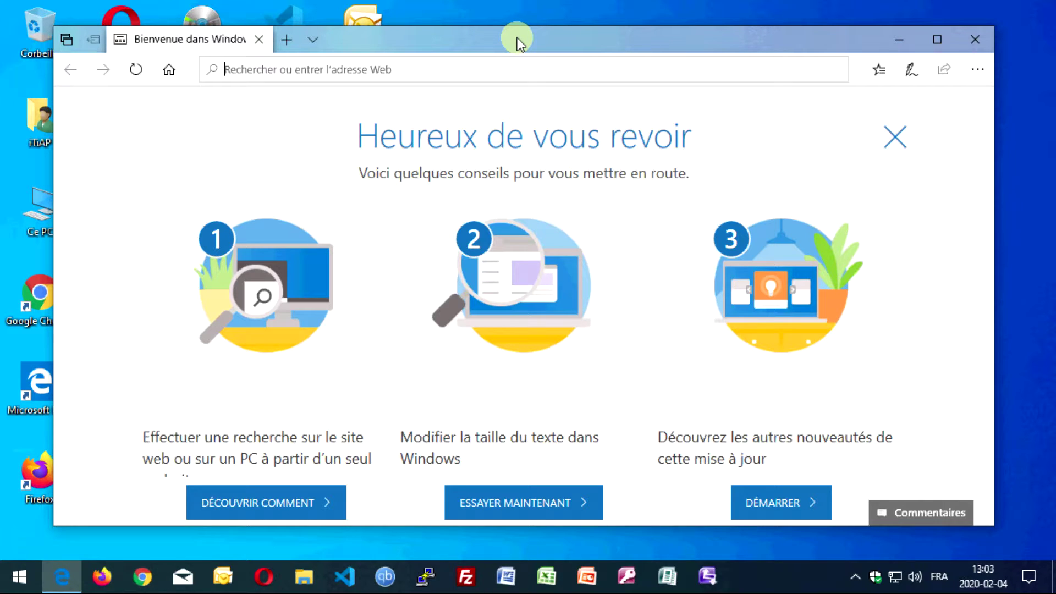
{"action": "scroll", "coordinate": [550, 192], "scroll_direction": "down", "scroll_amount": 5}
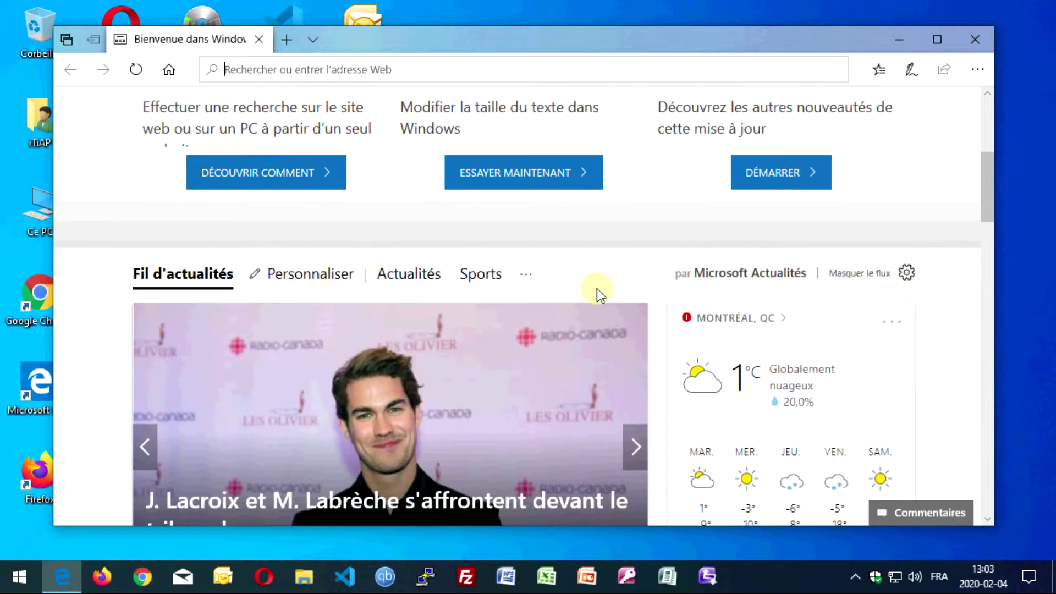
Close the Windows welcome page in Microsoft Edge to return to the desktop.
{"action": "scroll", "coordinate": [597, 288], "scroll_direction": "up", "scroll_amount": 5}
{"action": "left_click", "coordinate": [970, 44]}
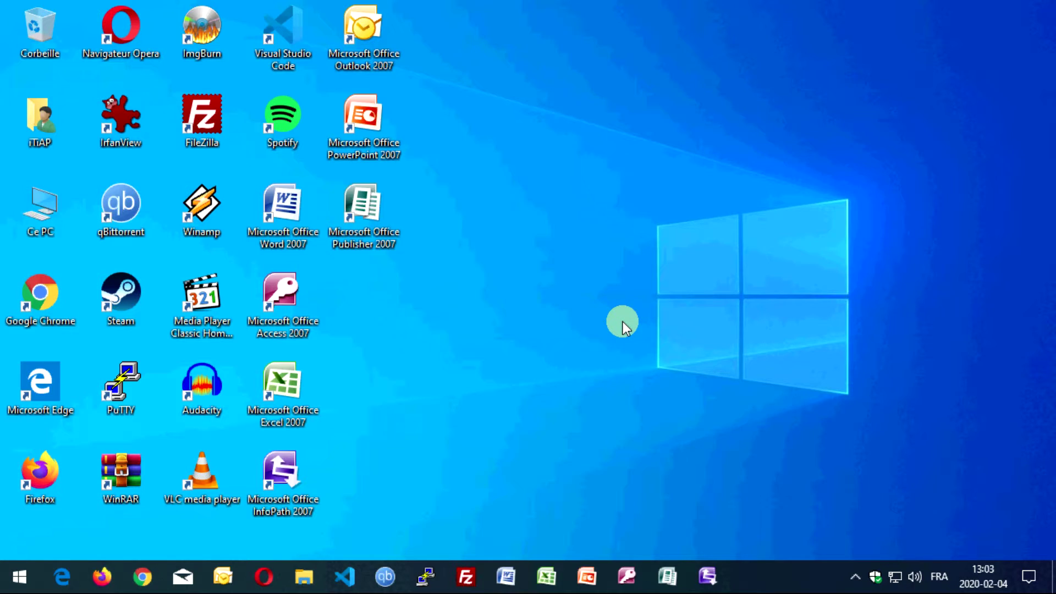
{"action": "left_click_drag", "start_coordinate": [489, 506], "coordinate": [454, 313]}
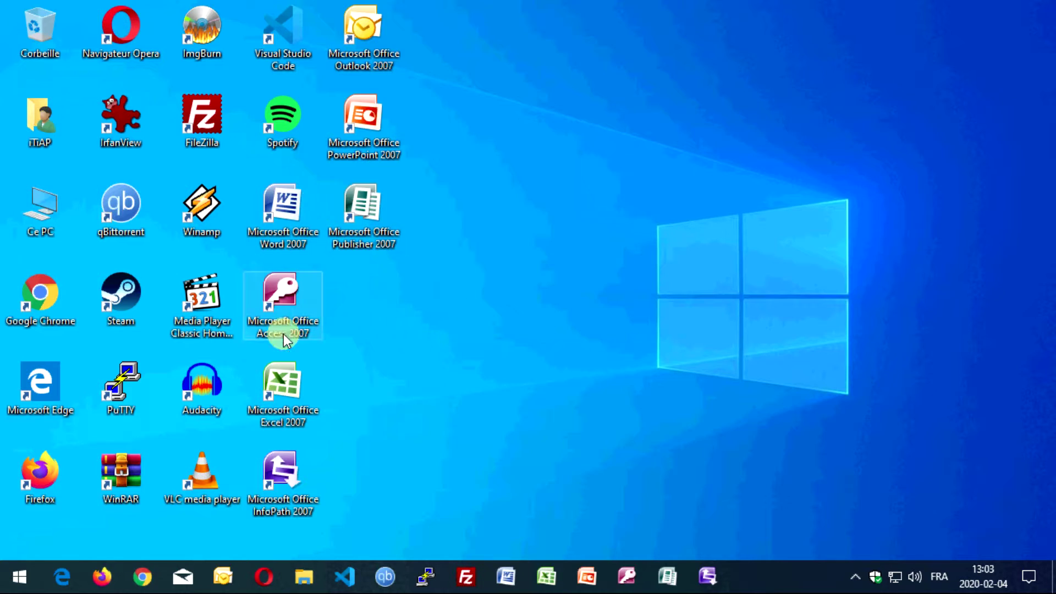
Check that Microsoft Office Excel 2007 still opens with a blank workbook, and close it.
{"action": "double_click", "coordinate": [292, 391]}
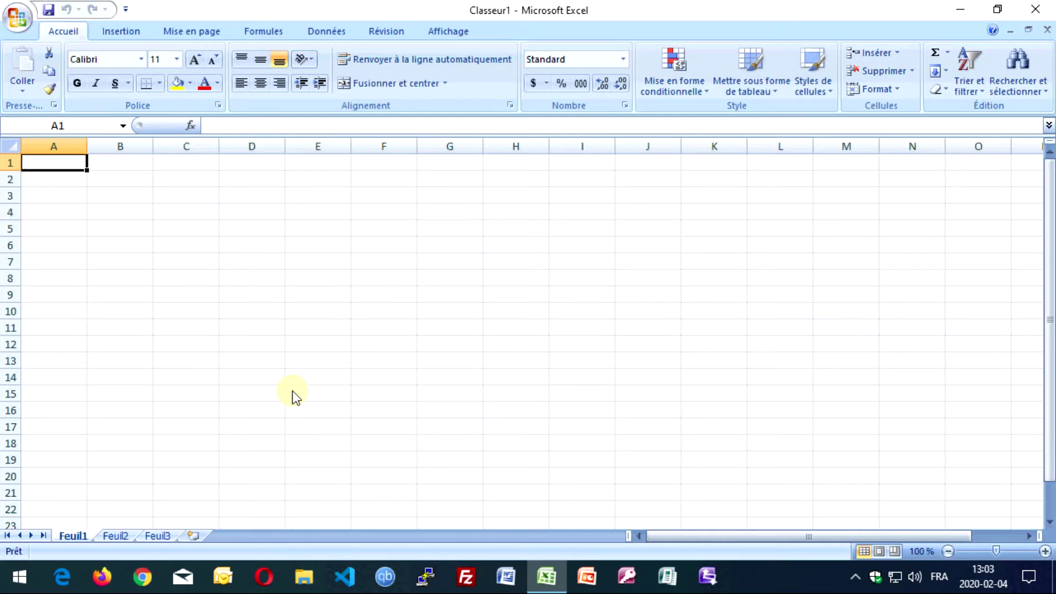
{"action": "left_click_drag", "start_coordinate": [233, 248], "coordinate": [592, 401]}
{"action": "left_click", "coordinate": [794, 380]}
{"action": "left_click", "coordinate": [1034, 9]}
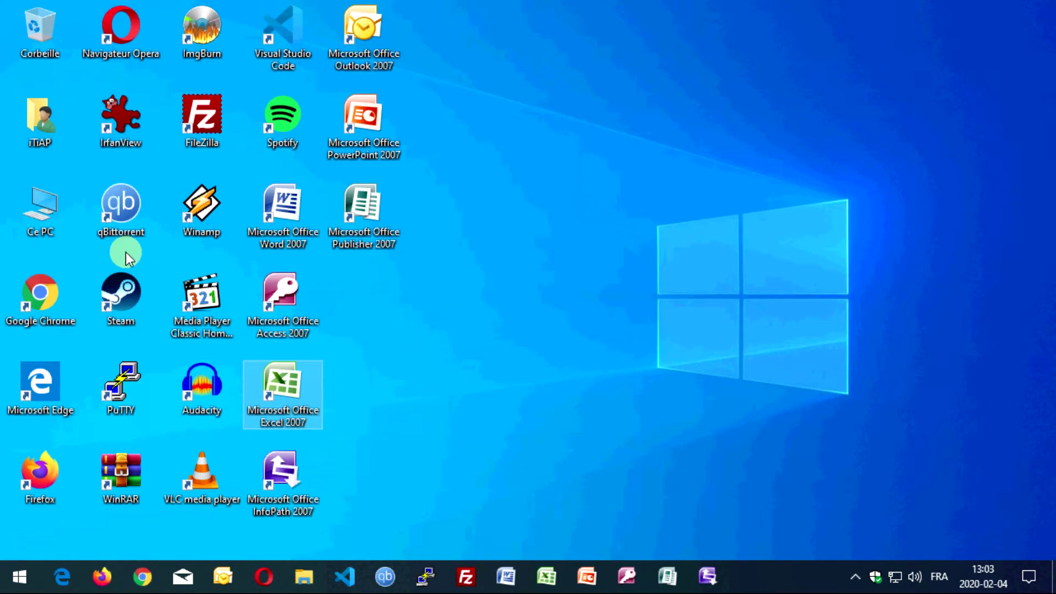
Check that WinRAR still opens from its desktop shortcut, and close it.
{"action": "left_click", "coordinate": [115, 477]}
{"action": "double_click", "coordinate": [115, 478]}
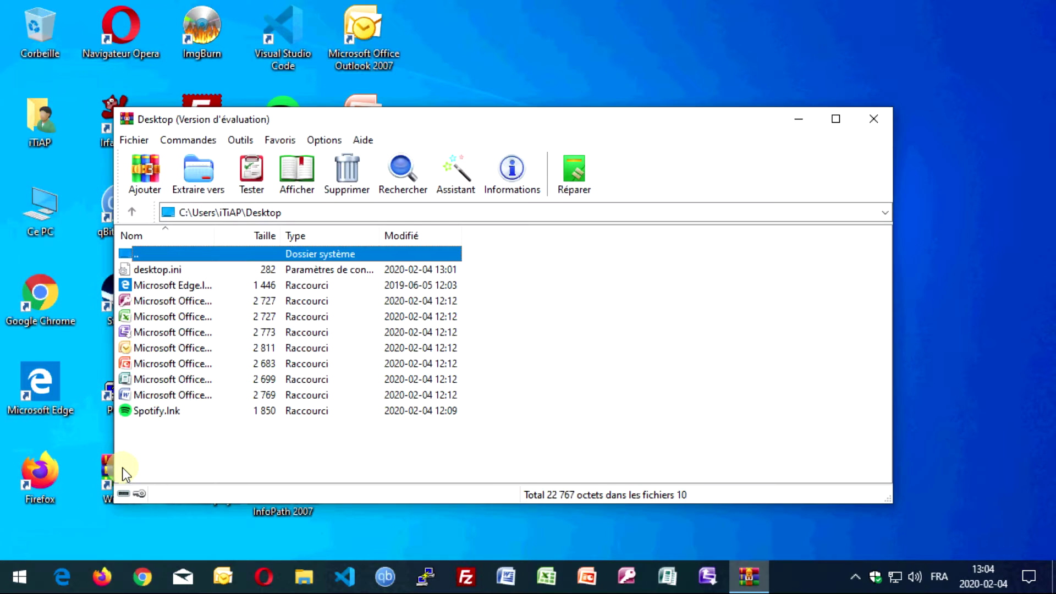
{"action": "left_click", "coordinate": [874, 129]}
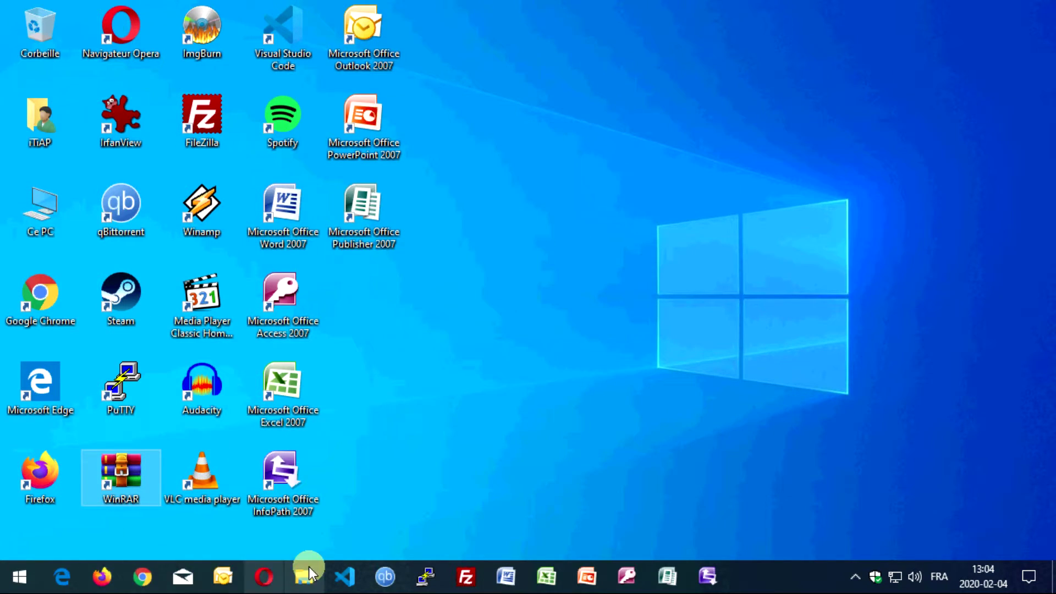
Show the search box on the taskbar, and hide it again.
{"action": "right_click", "coordinate": [767, 584]}
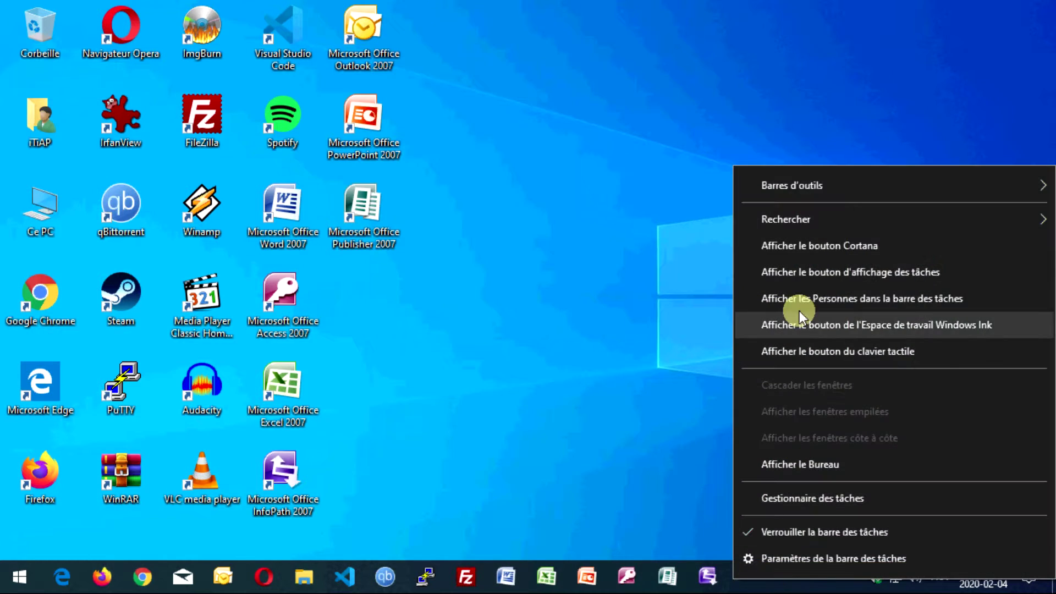
{"action": "mouse_move", "coordinate": [797, 219]}
{"action": "left_click", "coordinate": [629, 276]}
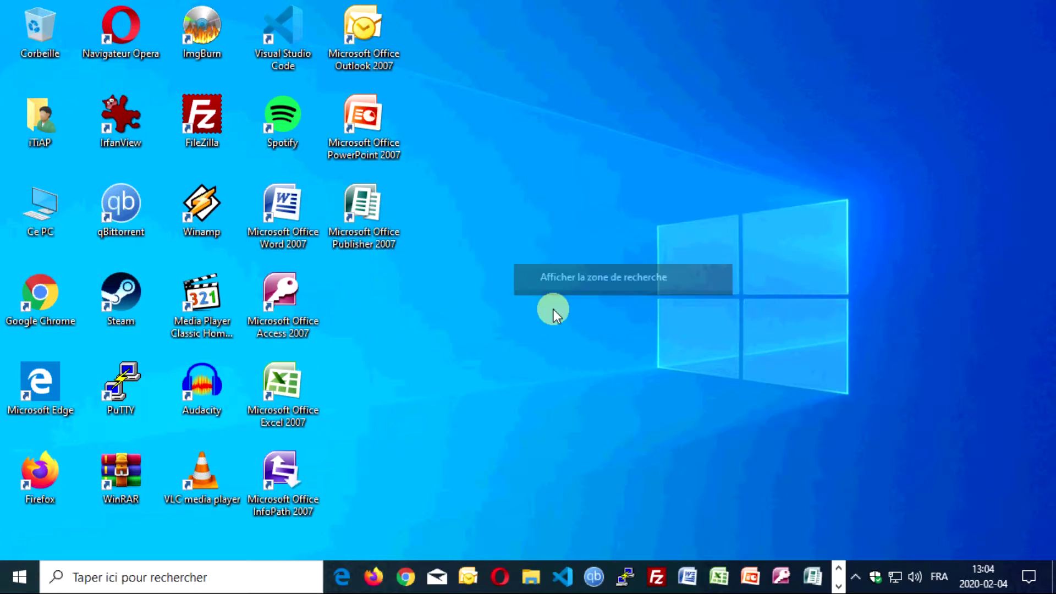
{"action": "right_click", "coordinate": [831, 569]}
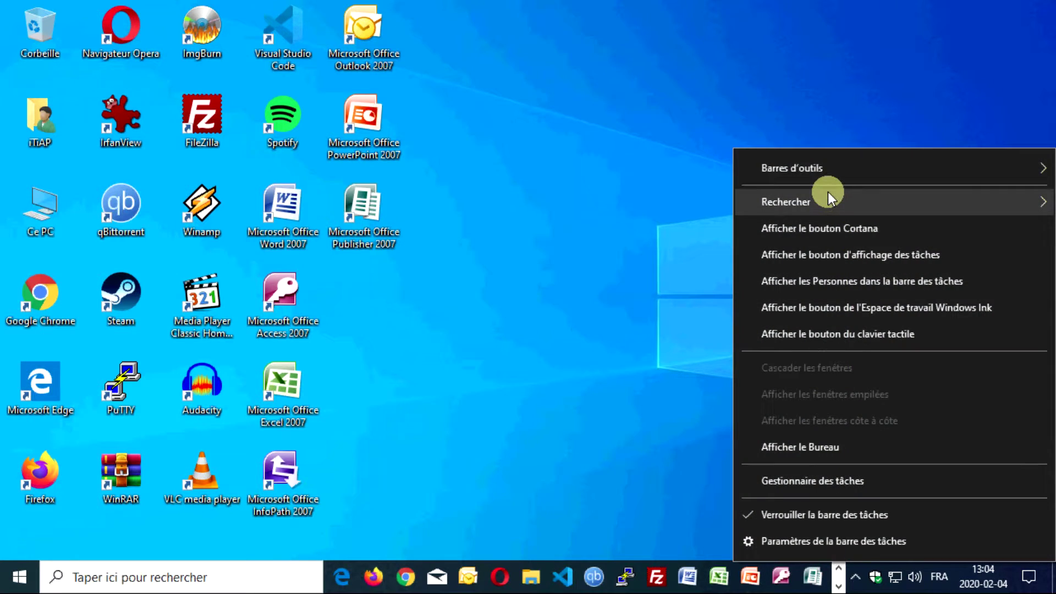
{"action": "mouse_move", "coordinate": [827, 193]}
{"action": "left_click", "coordinate": [655, 205]}
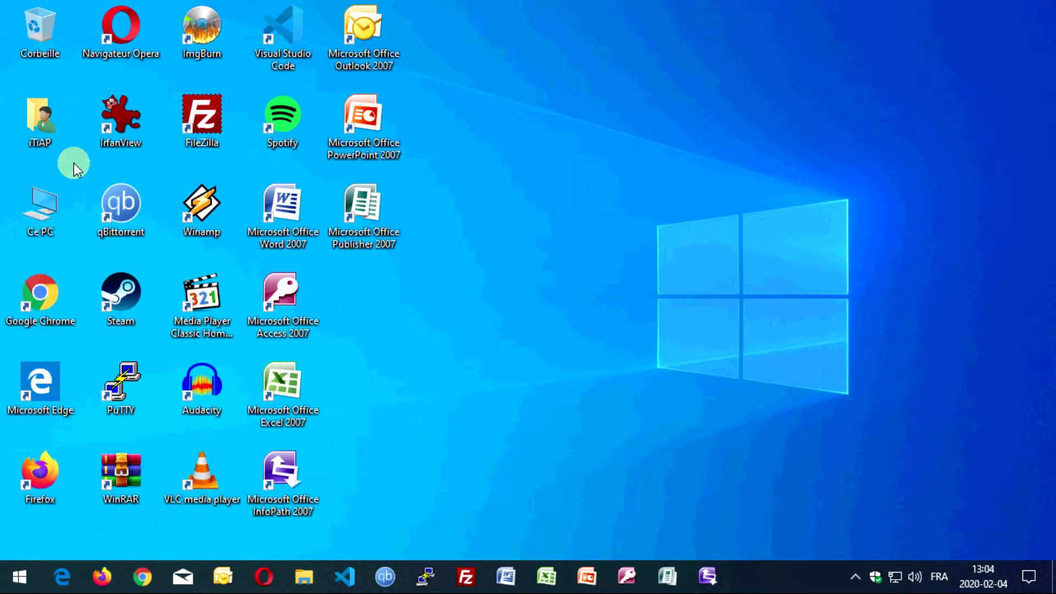
Examine the personal files in the user's Documents and Images folders.
{"action": "double_click", "coordinate": [38, 130]}
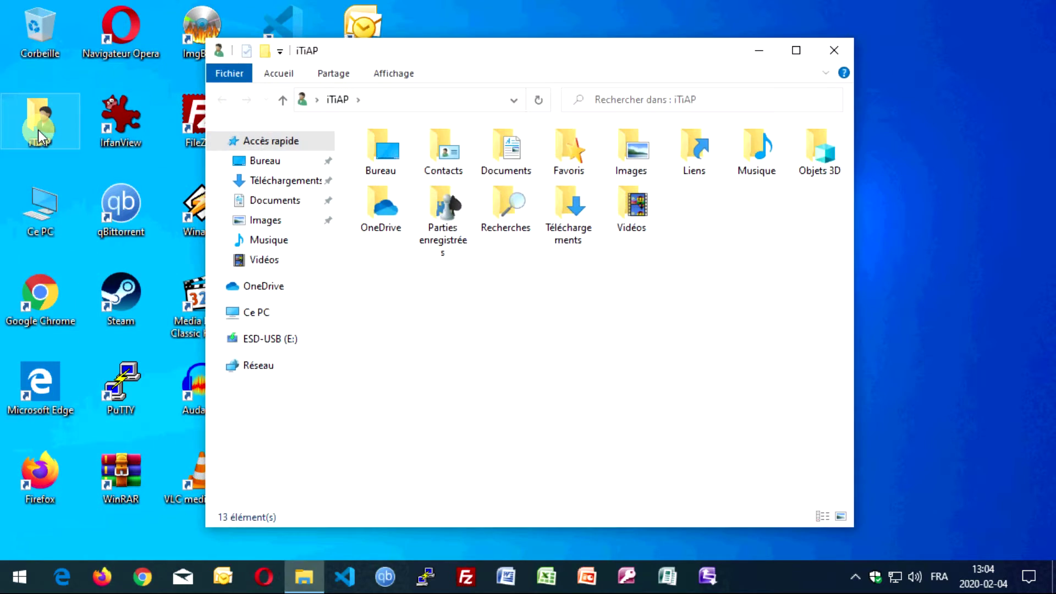
{"action": "double_click", "coordinate": [521, 158]}
{"action": "left_click_drag", "start_coordinate": [496, 249], "coordinate": [424, 243]}
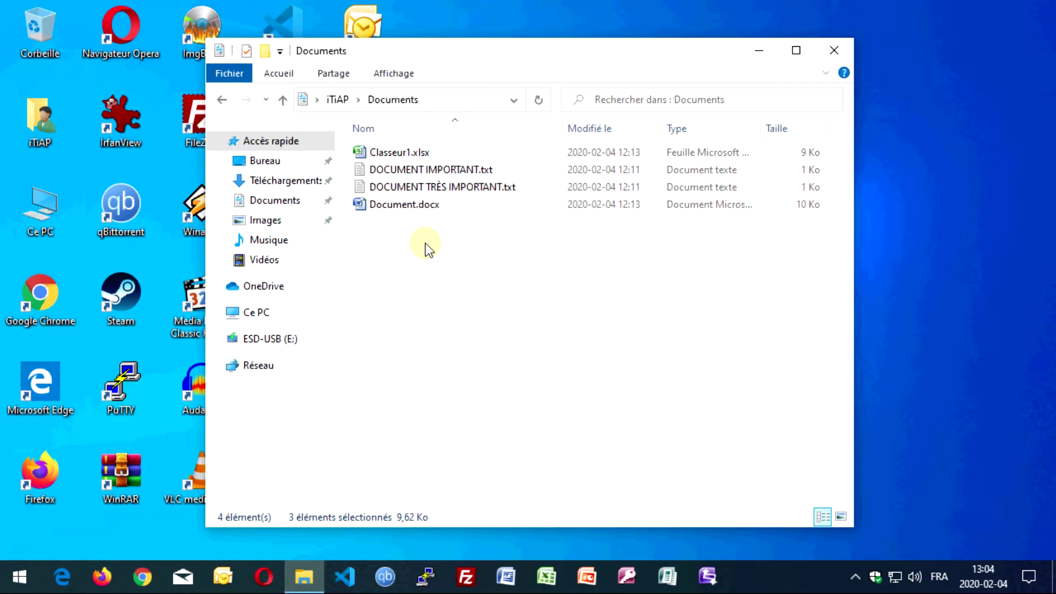
{"action": "left_click", "coordinate": [223, 100]}
{"action": "double_click", "coordinate": [634, 157]}
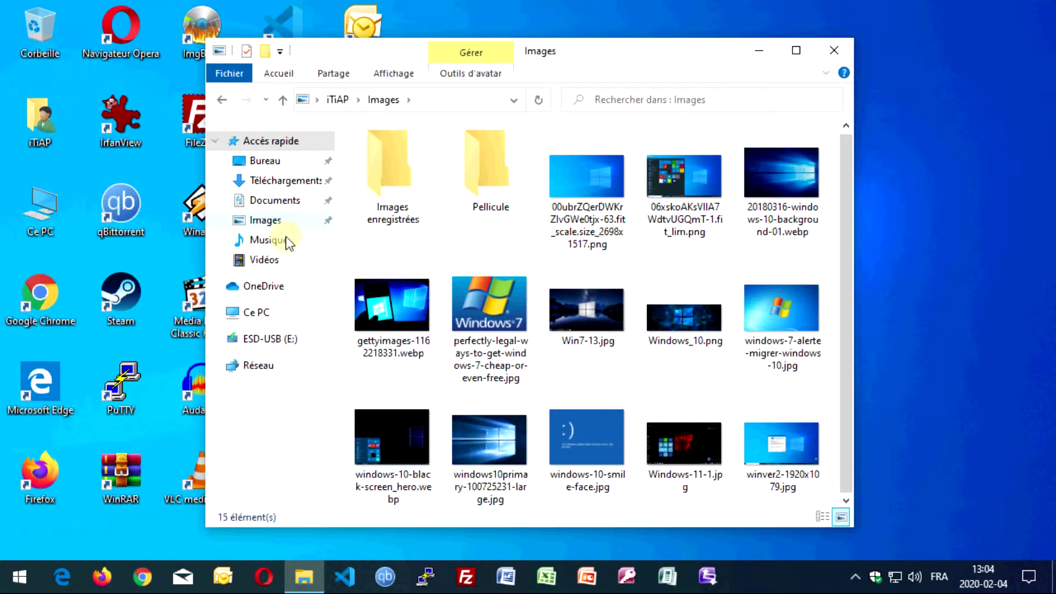
Eject the ESD-USB (E:) drive from Ce PC.
{"action": "left_click", "coordinate": [254, 314]}
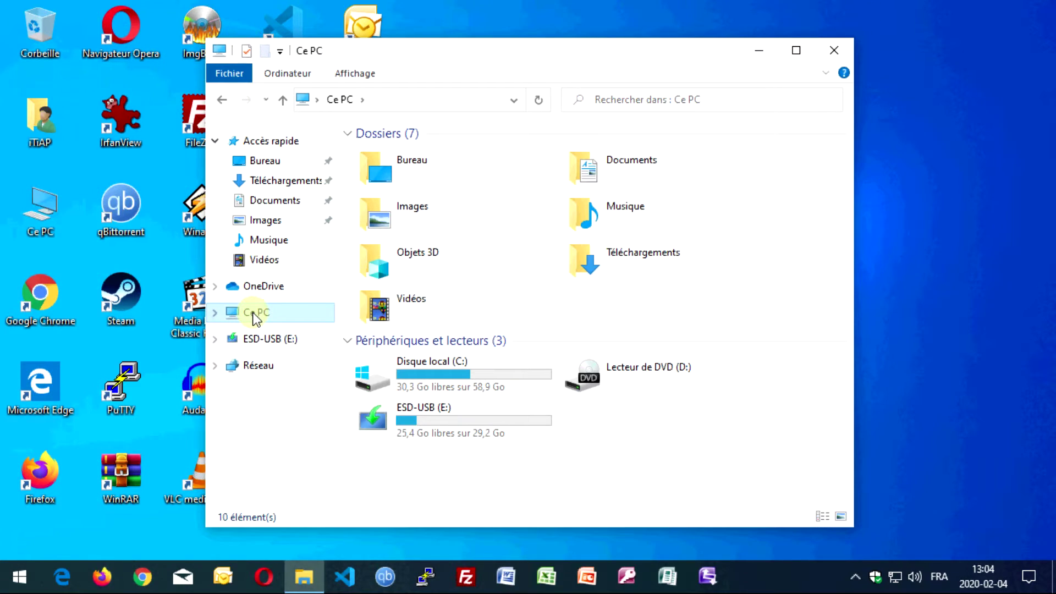
{"action": "left_click", "coordinate": [453, 425]}
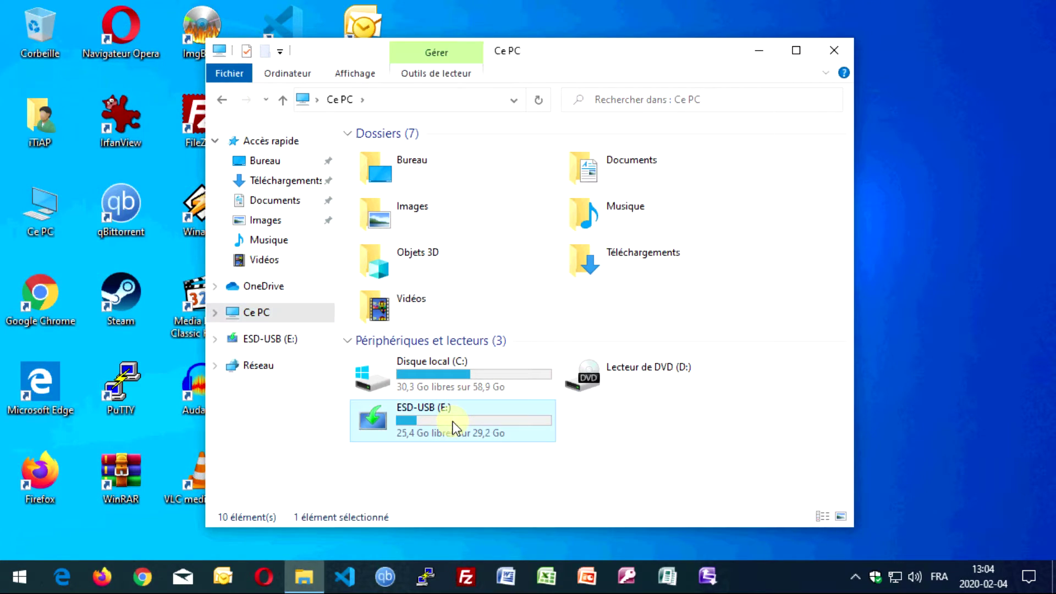
{"action": "right_click", "coordinate": [457, 426]}
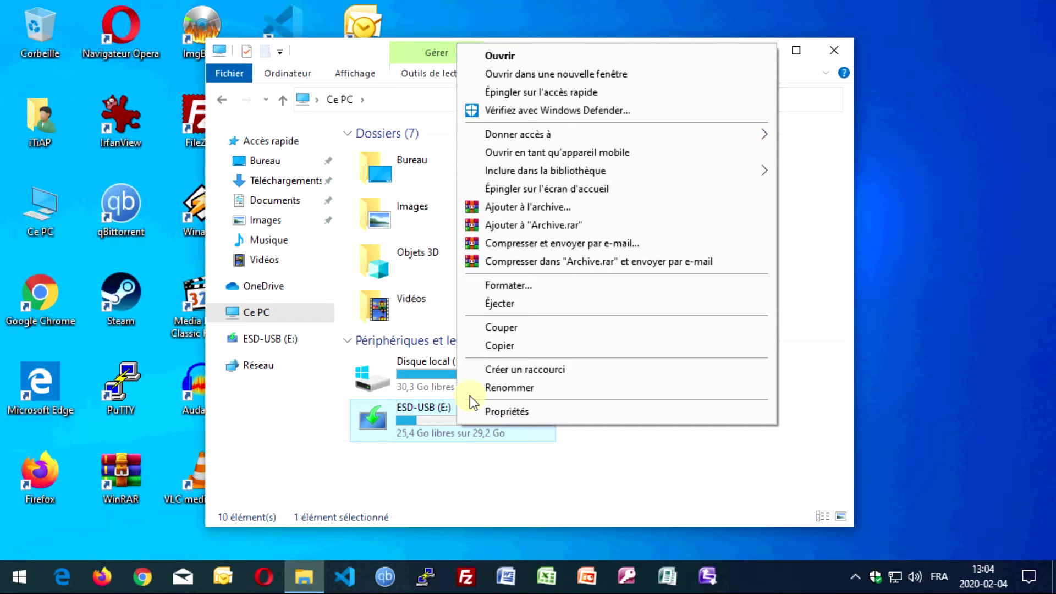
{"action": "left_click", "coordinate": [509, 308]}
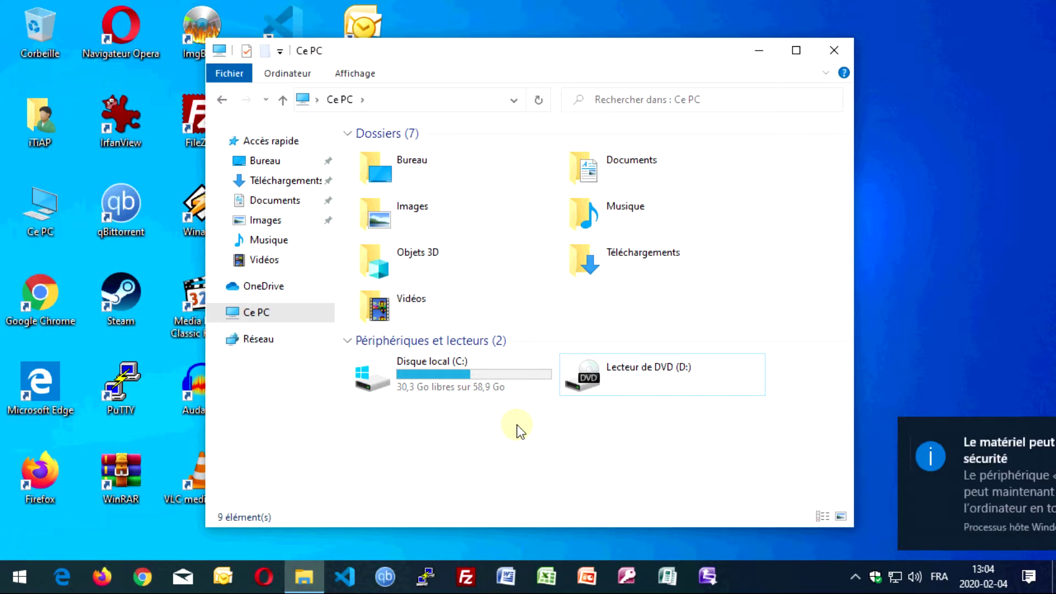
Examine the Windows.old folder on Disque local (C:) and the contents of its Windows subfolder.
{"action": "double_click", "coordinate": [435, 374]}
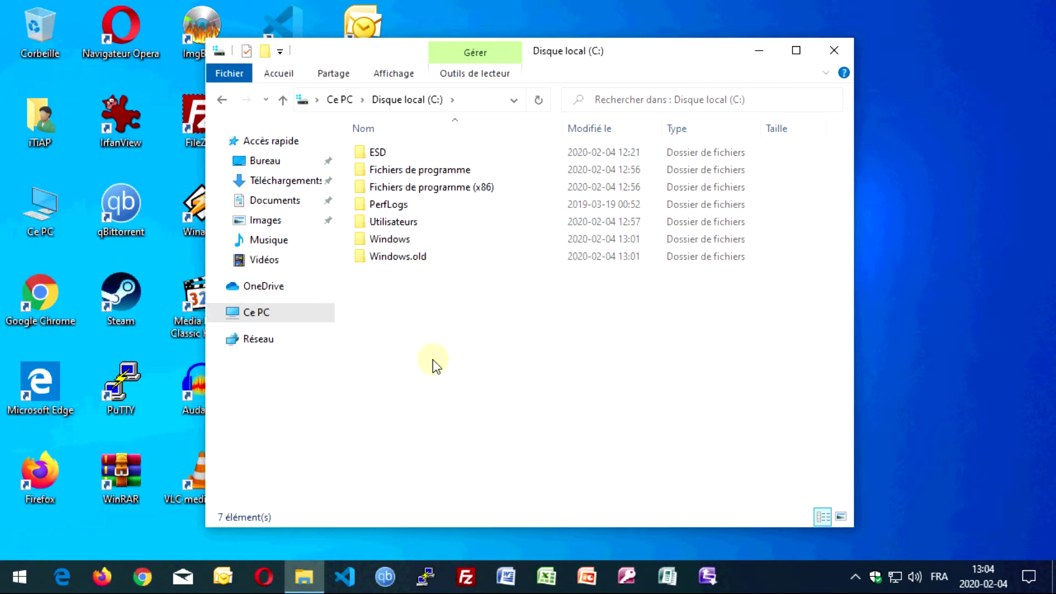
{"action": "double_click", "coordinate": [400, 256]}
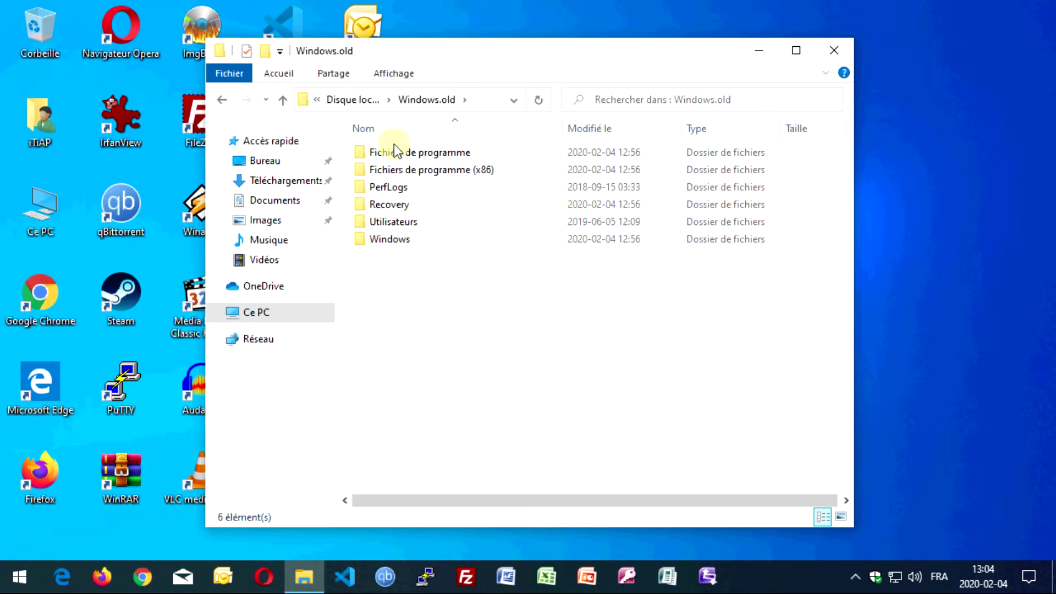
{"action": "left_click_drag", "start_coordinate": [432, 265], "coordinate": [372, 255]}
{"action": "double_click", "coordinate": [390, 239]}
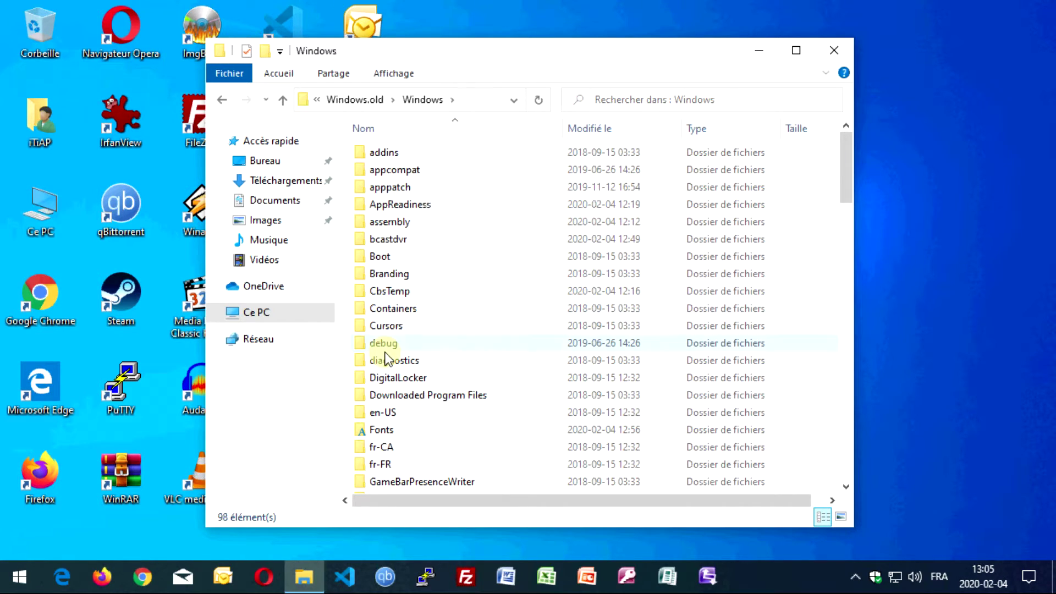
{"action": "scroll", "coordinate": [406, 349], "scroll_direction": "down", "scroll_amount": 10}
Examine the user's profile folder under Utilisateurs in Windows.old.
{"action": "left_click", "coordinate": [371, 101]}
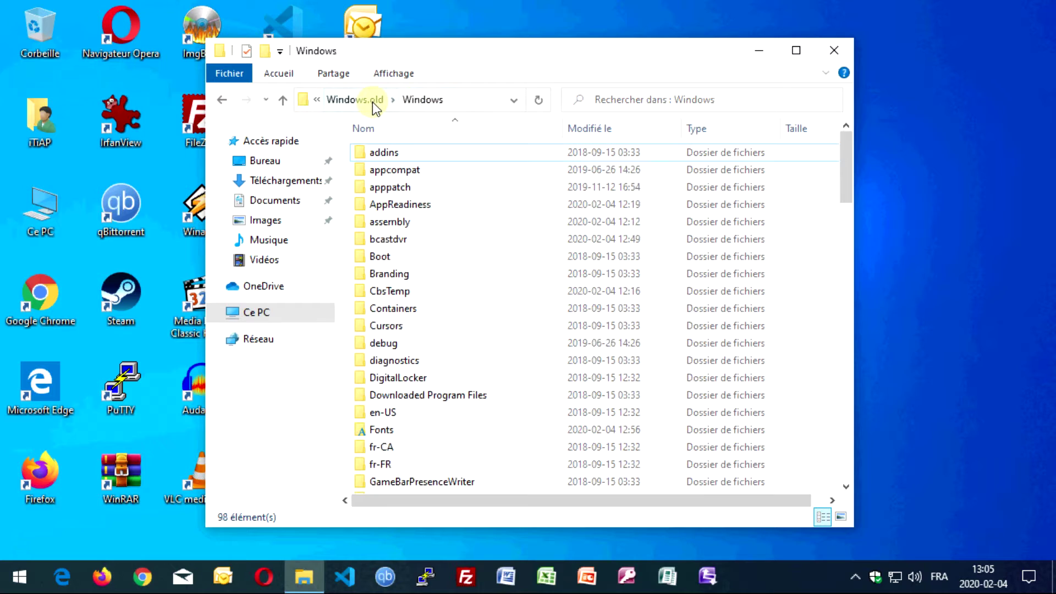
{"action": "double_click", "coordinate": [409, 226]}
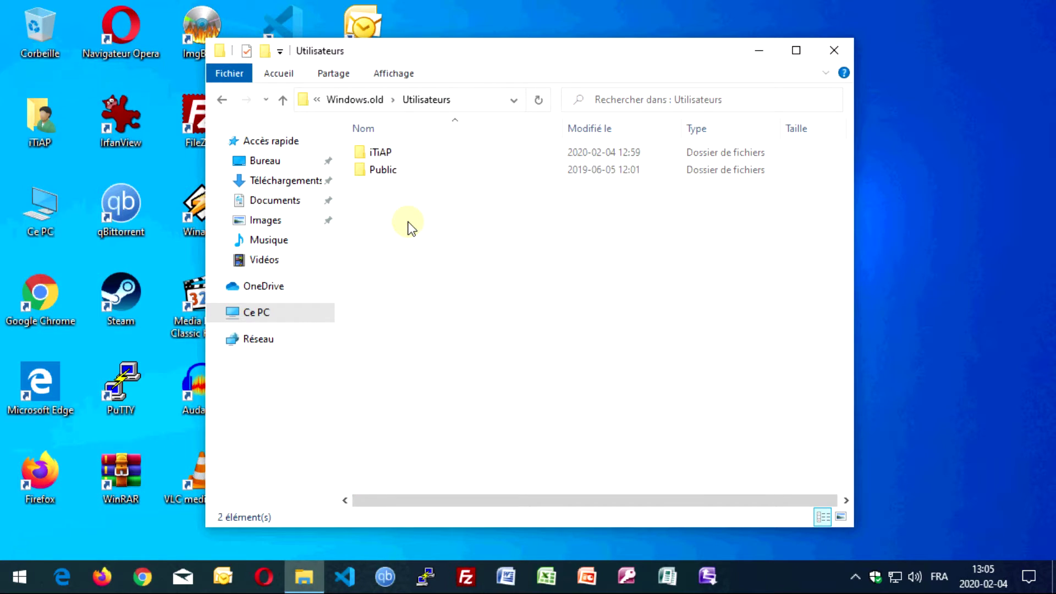
{"action": "double_click", "coordinate": [395, 154]}
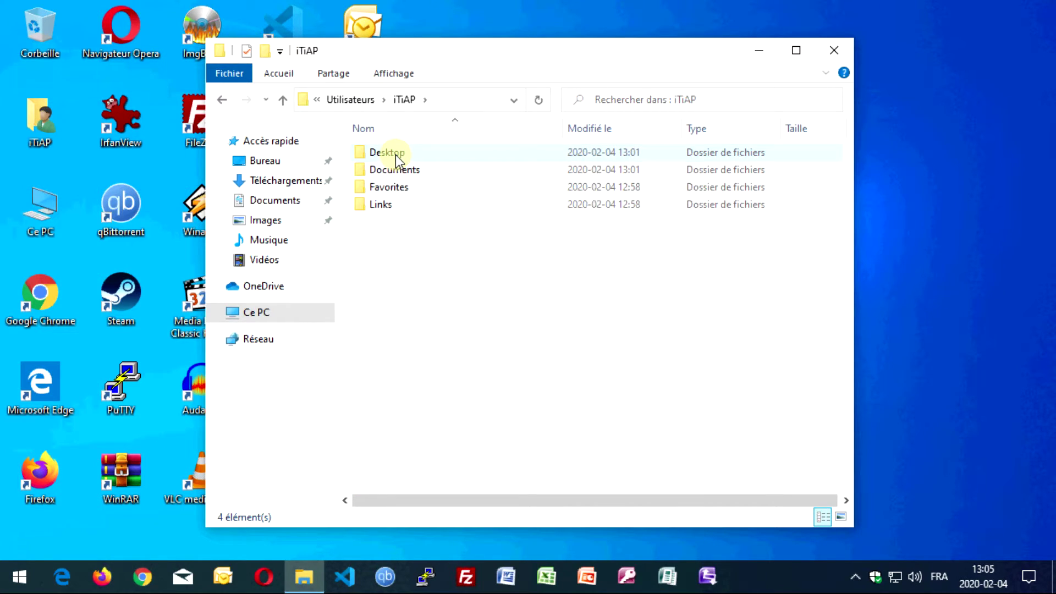
{"action": "left_click_drag", "start_coordinate": [405, 250], "coordinate": [384, 243]}
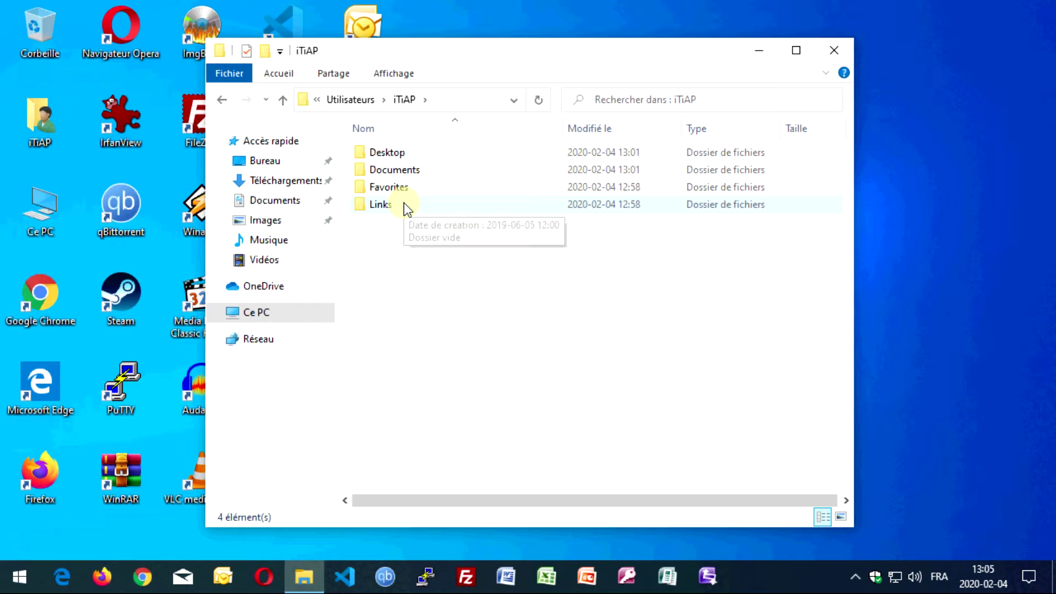
Examine the Fichiers de programme (x86) and Fichiers de programme folders in Windows.old.
{"action": "left_click", "coordinate": [352, 100]}
{"action": "left_click", "coordinate": [363, 99]}
{"action": "double_click", "coordinate": [419, 171]}
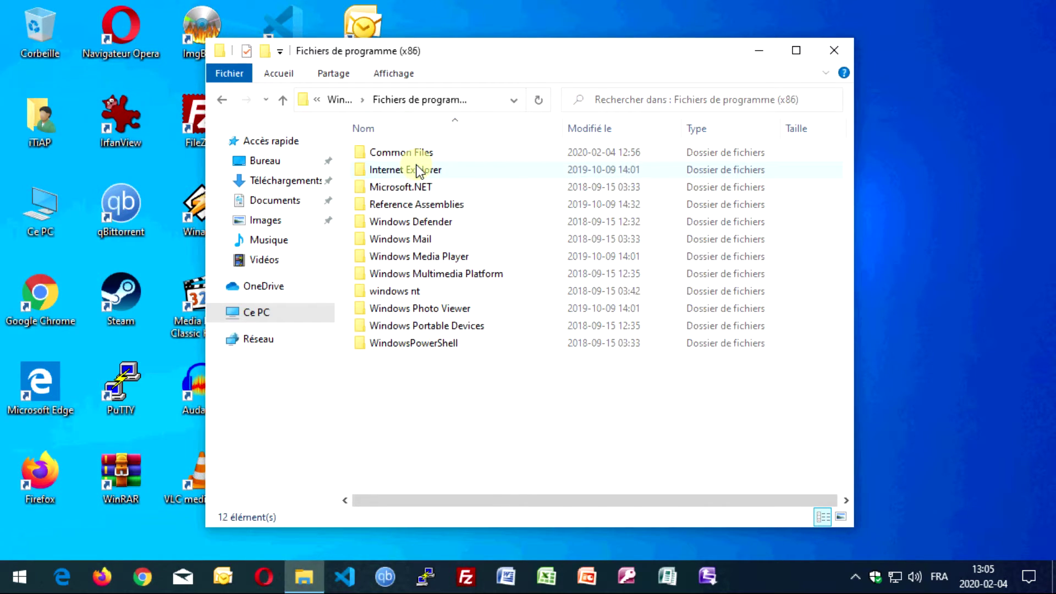
{"action": "left_click", "coordinate": [358, 100]}
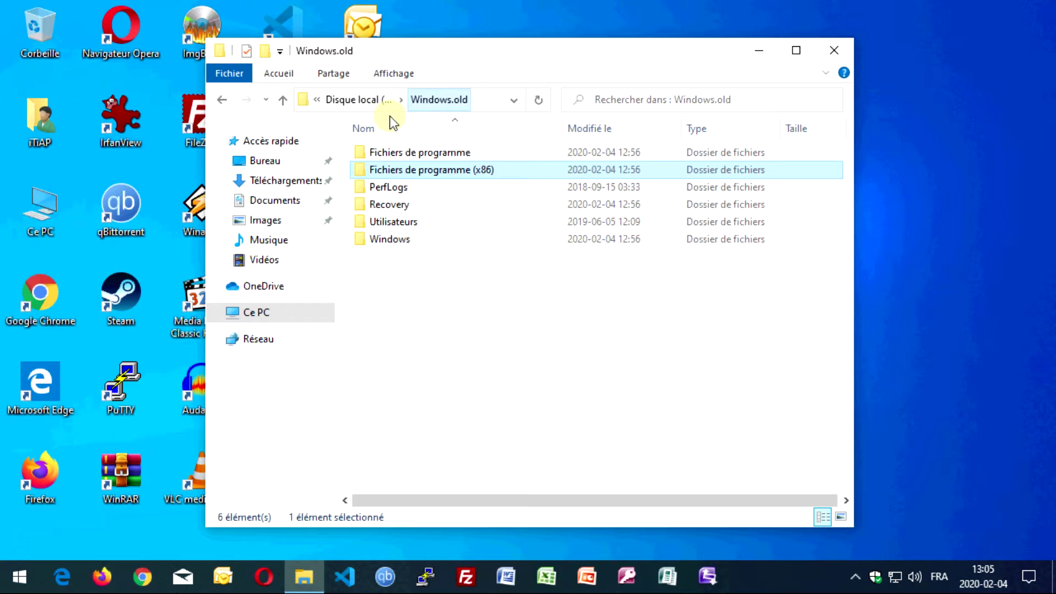
{"action": "double_click", "coordinate": [397, 153]}
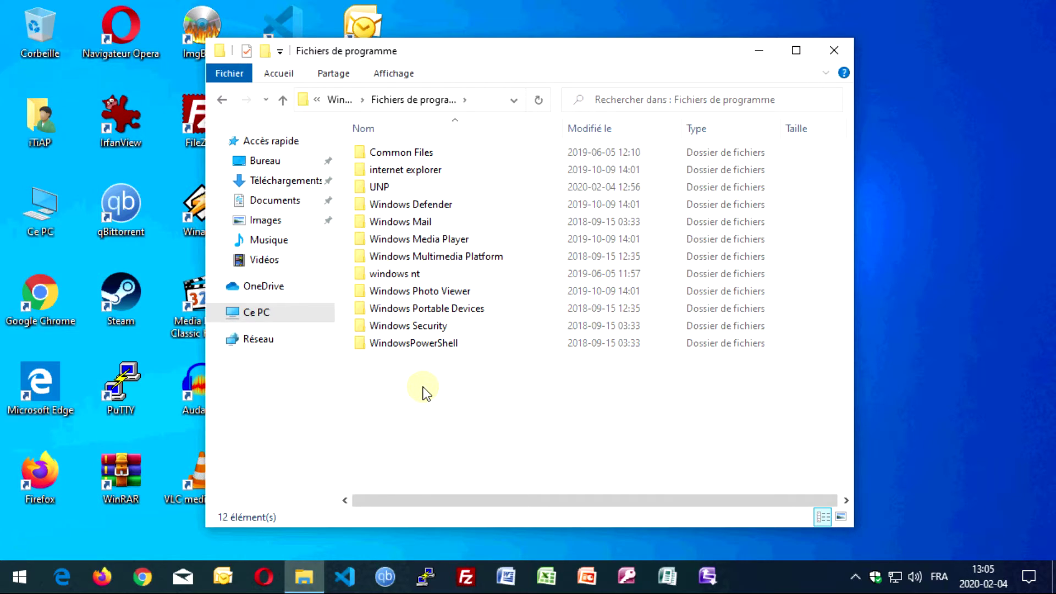
Check the size of the Windows.old folder on Disque local (C:) in its properties, and close the dialog.
{"action": "left_click", "coordinate": [339, 101]}
{"action": "left_click", "coordinate": [356, 103]}
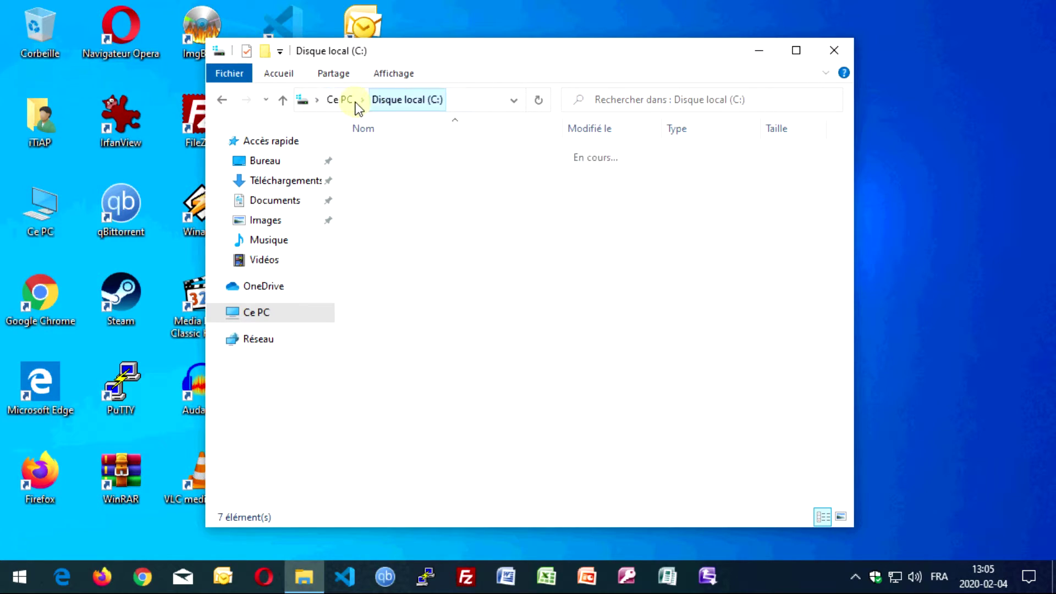
{"action": "right_click", "coordinate": [403, 264]}
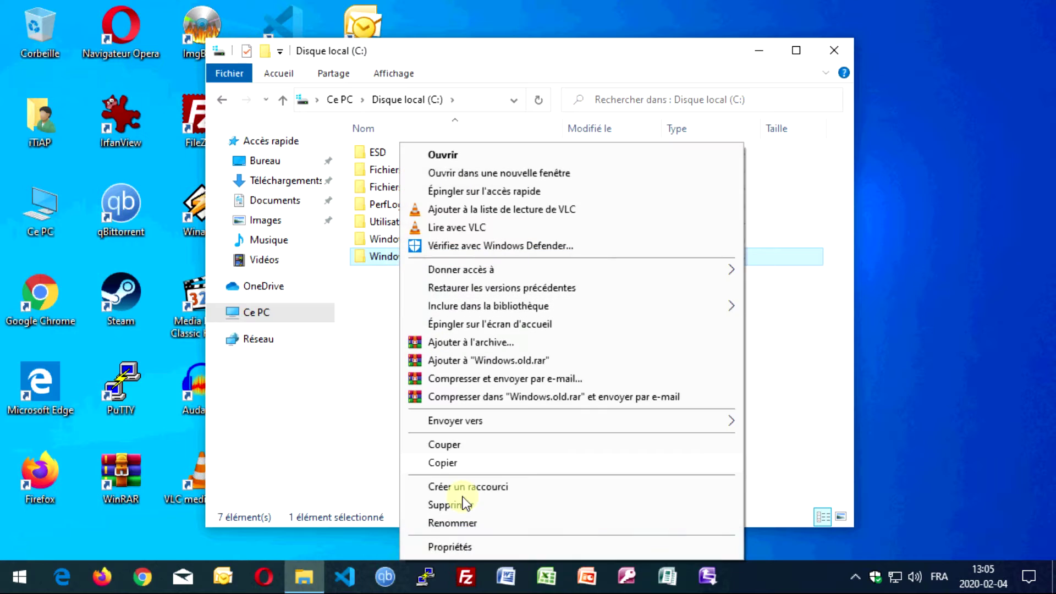
{"action": "left_click", "coordinate": [472, 543]}
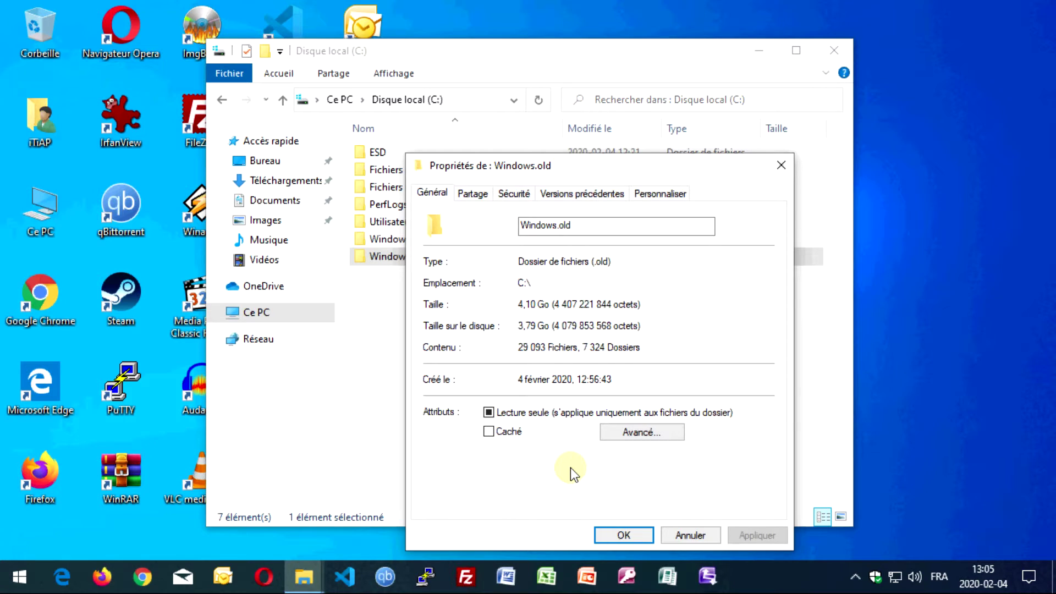
{"action": "left_click", "coordinate": [690, 535]}
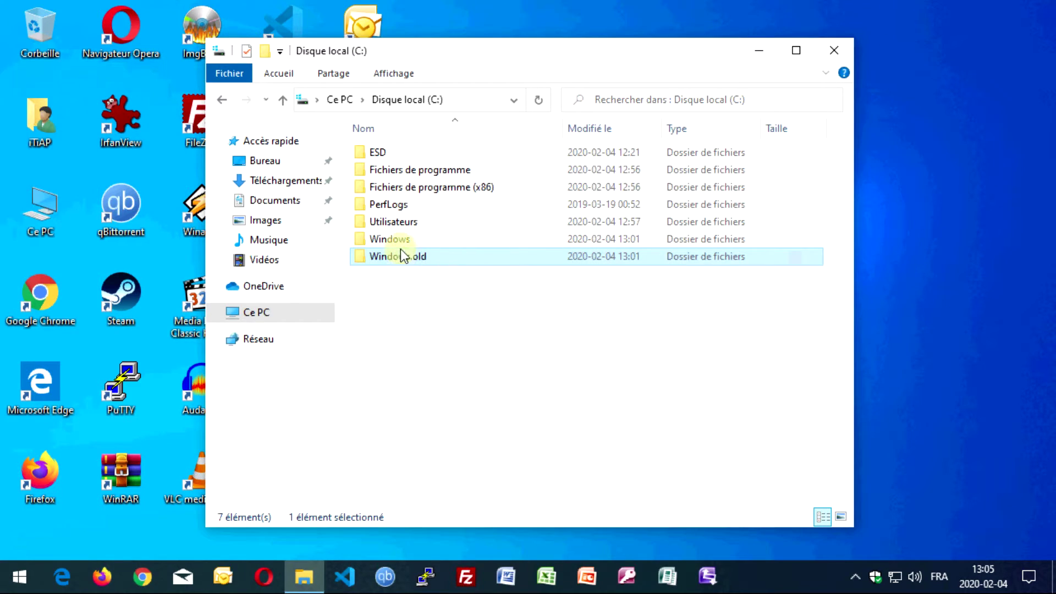
Open Disk Cleanup from the properties of Disque local (C:) and start the scan that includes system files.
{"action": "left_click", "coordinate": [341, 99]}
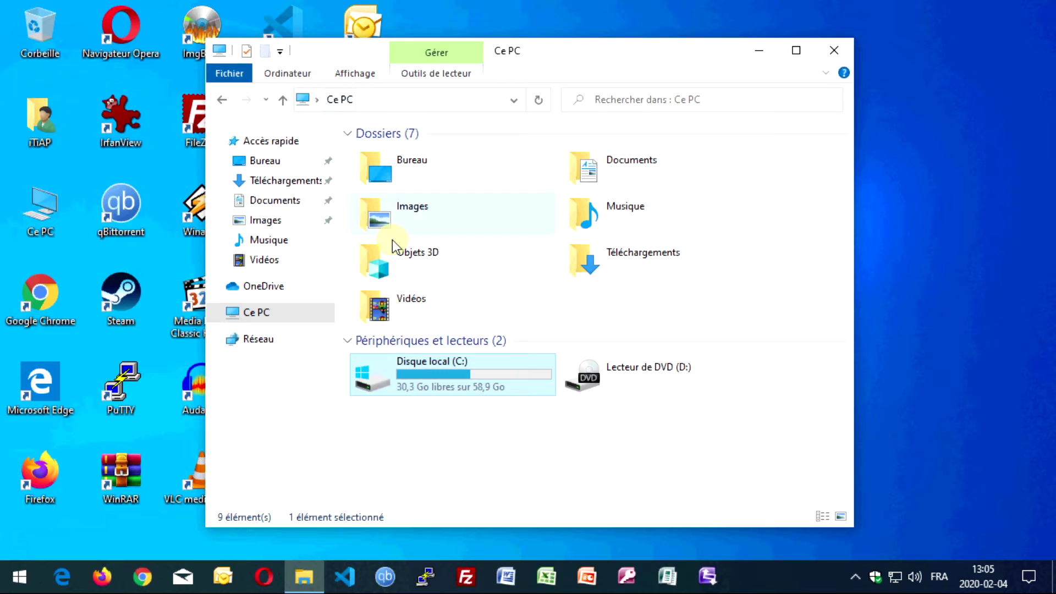
{"action": "right_click", "coordinate": [441, 376]}
{"action": "left_click", "coordinate": [488, 361]}
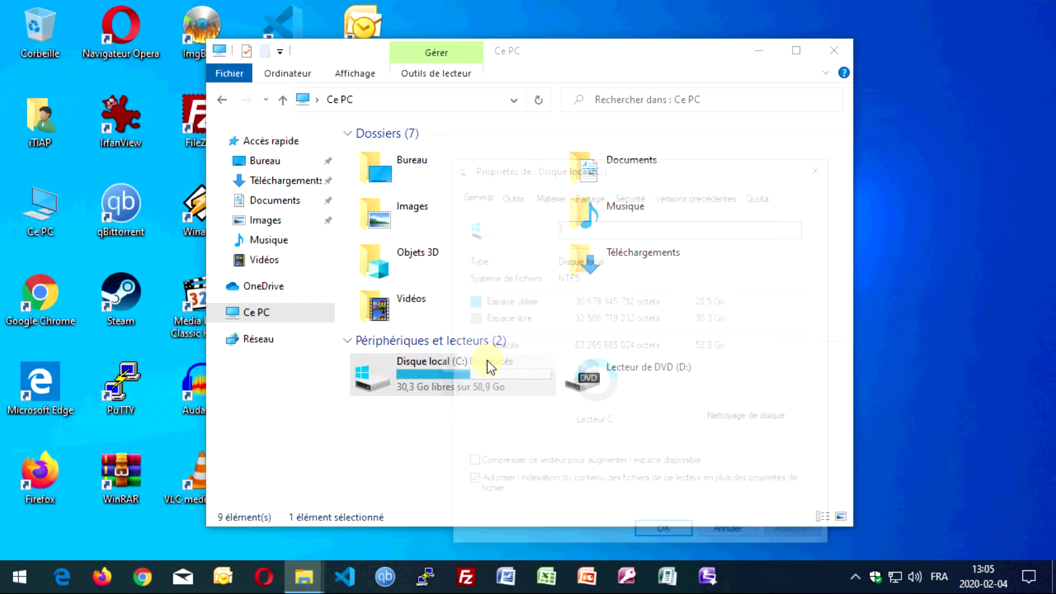
{"action": "left_click", "coordinate": [763, 420]}
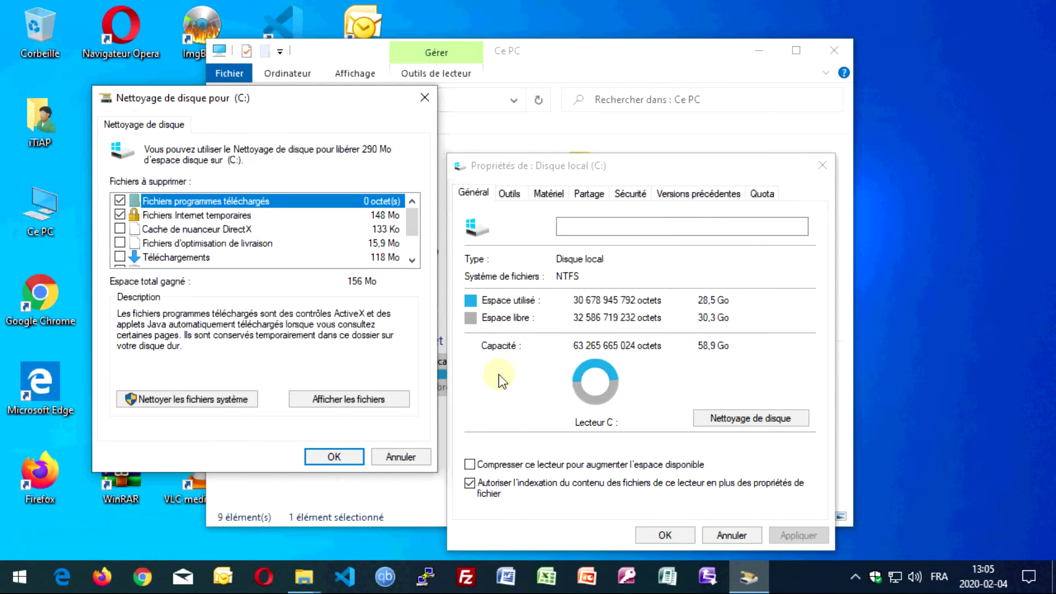
{"action": "scroll", "coordinate": [313, 215], "scroll_direction": "down", "scroll_amount": 1}
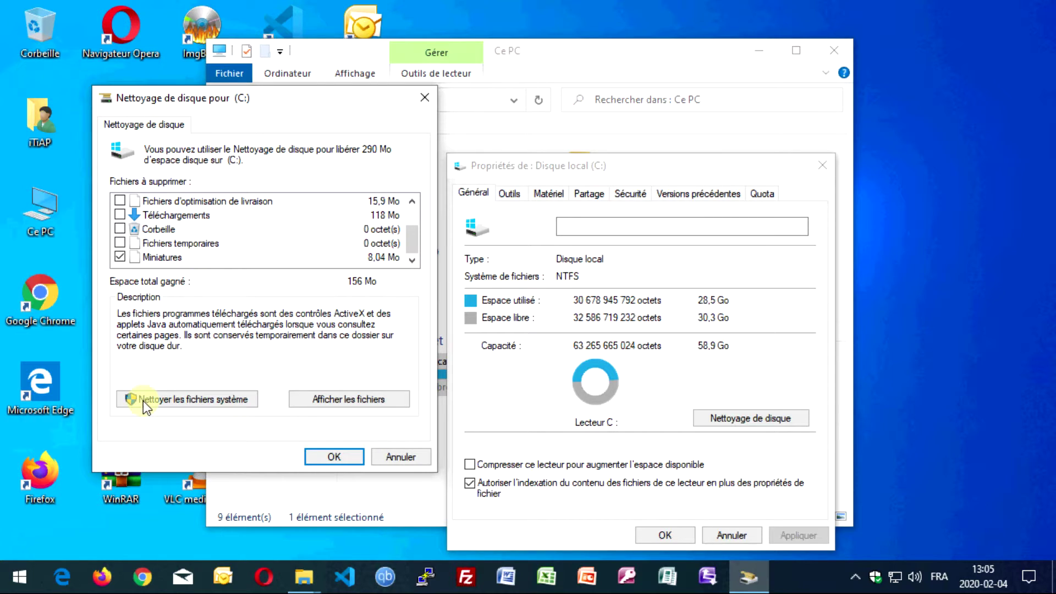
{"action": "left_click", "coordinate": [236, 401]}
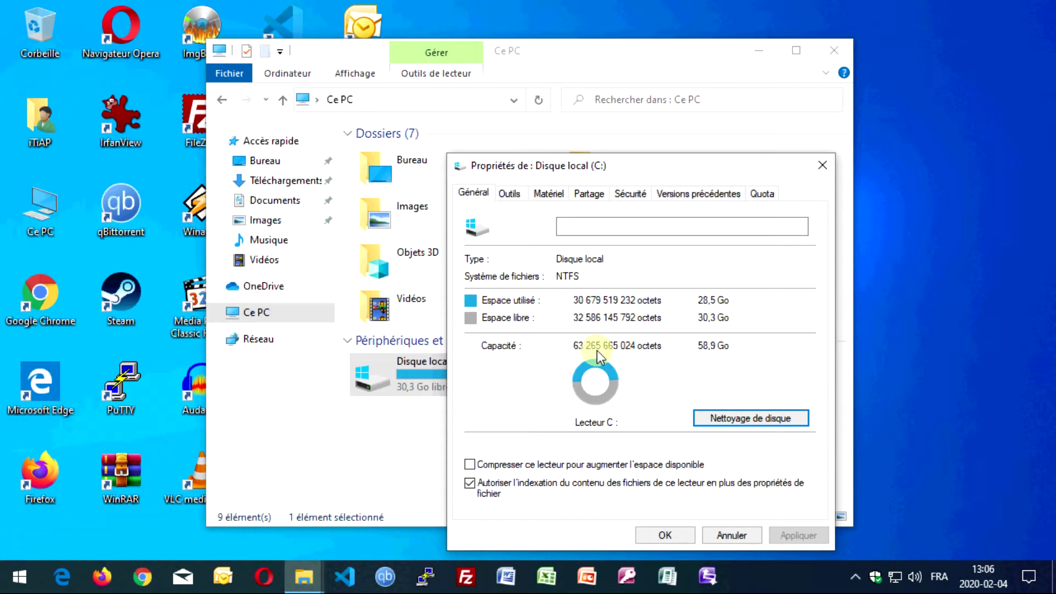
Check that Windows.old is on Disque local (C:) and view the drive's free space, closing the Explorer window.
{"action": "double_click", "coordinate": [425, 379]}
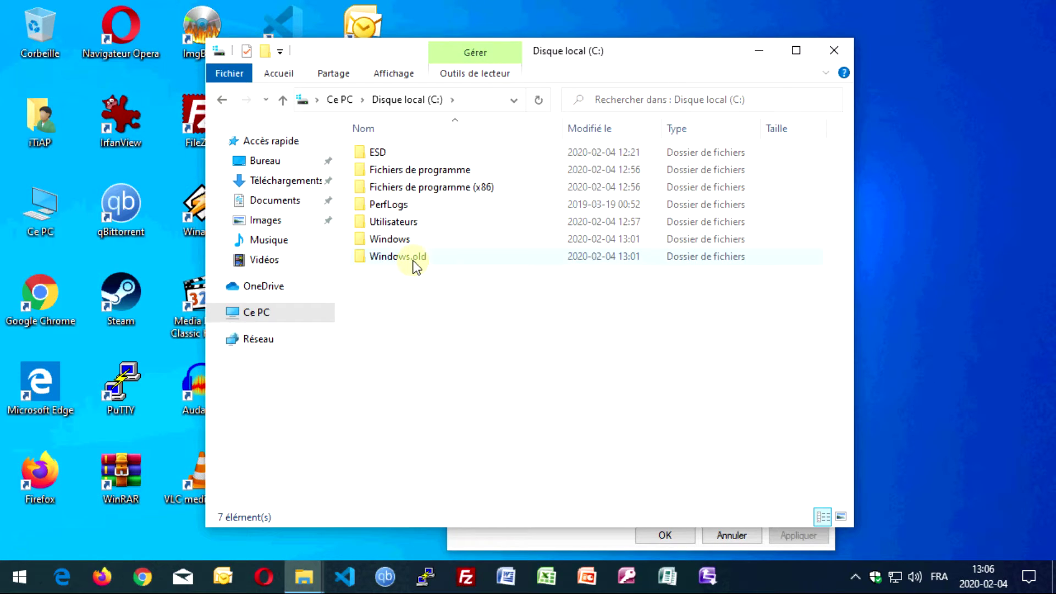
{"action": "left_click", "coordinate": [413, 258]}
{"action": "left_click", "coordinate": [424, 295]}
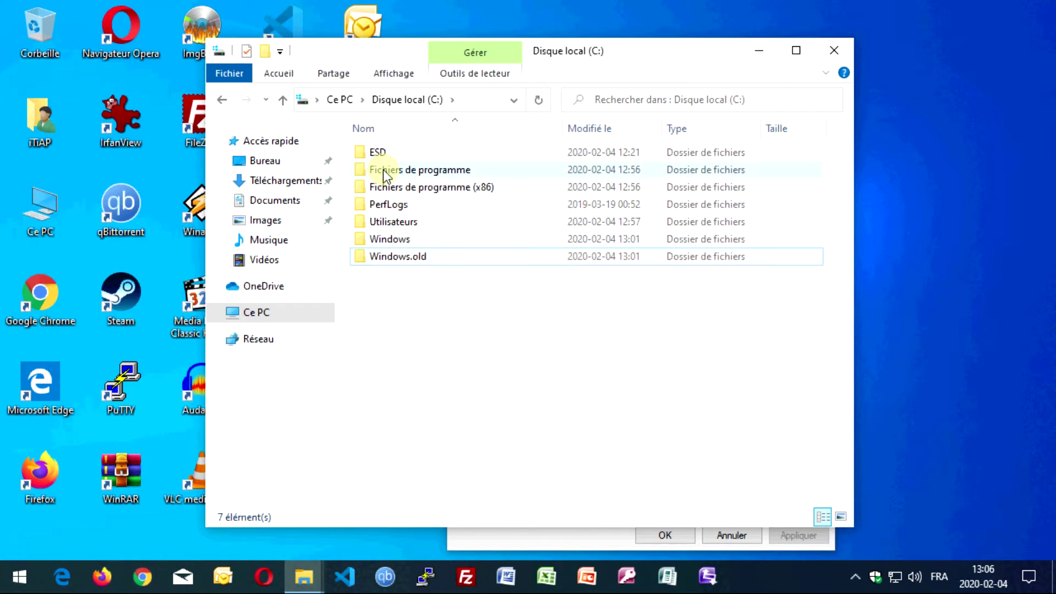
{"action": "left_click", "coordinate": [339, 100]}
{"action": "mouse_move", "coordinate": [491, 388]}
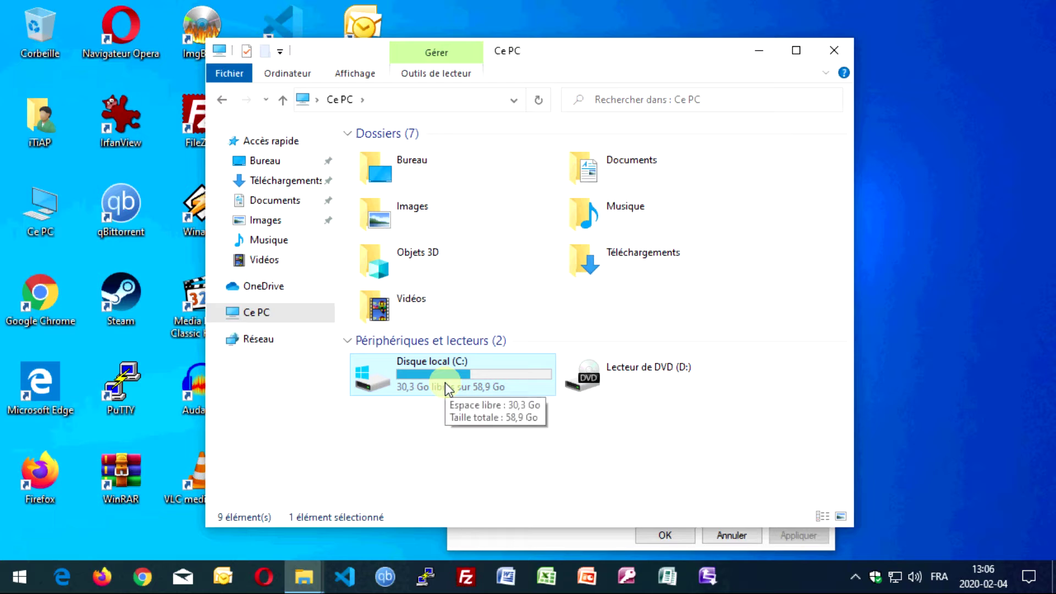
{"action": "left_click", "coordinate": [507, 447]}
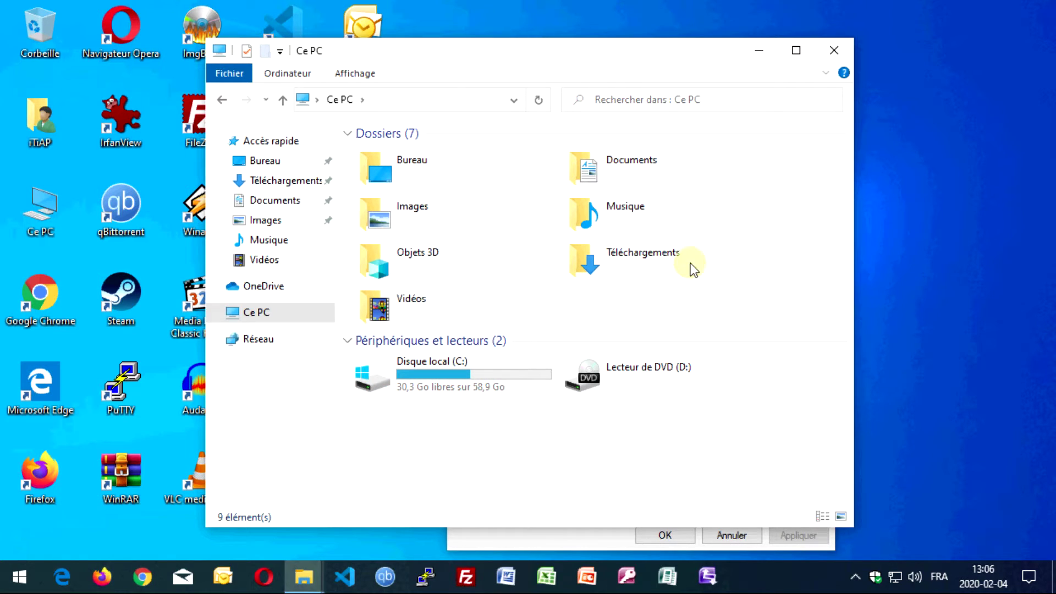
{"action": "left_click", "coordinate": [834, 52]}
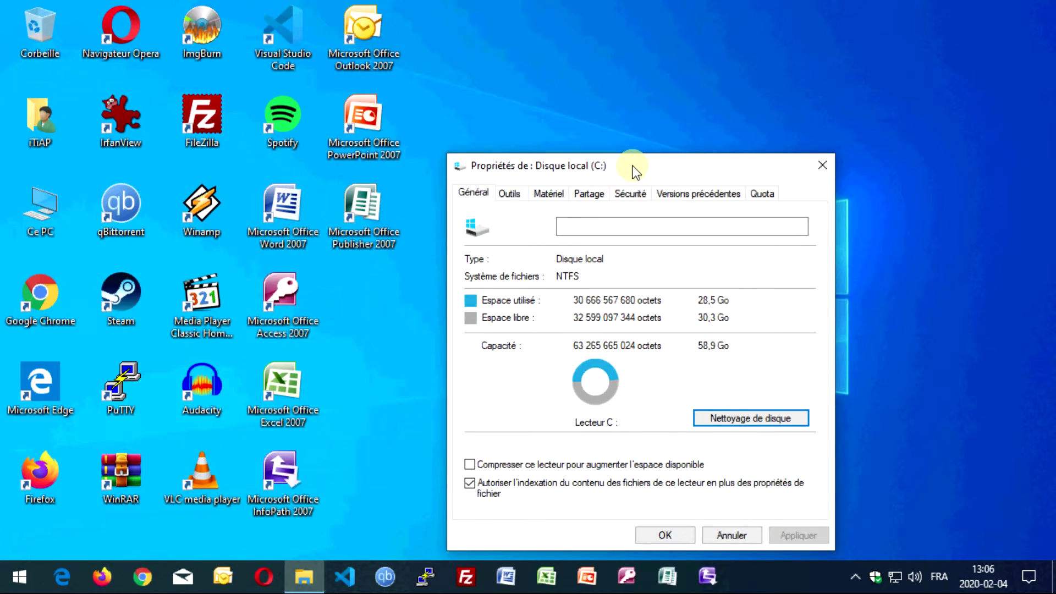
Mark Précédente(s) installation(s) de Windows for deletion in Disk Cleanup and submit the cleanup.
{"action": "left_click_drag", "start_coordinate": [635, 172], "coordinate": [777, 93]}
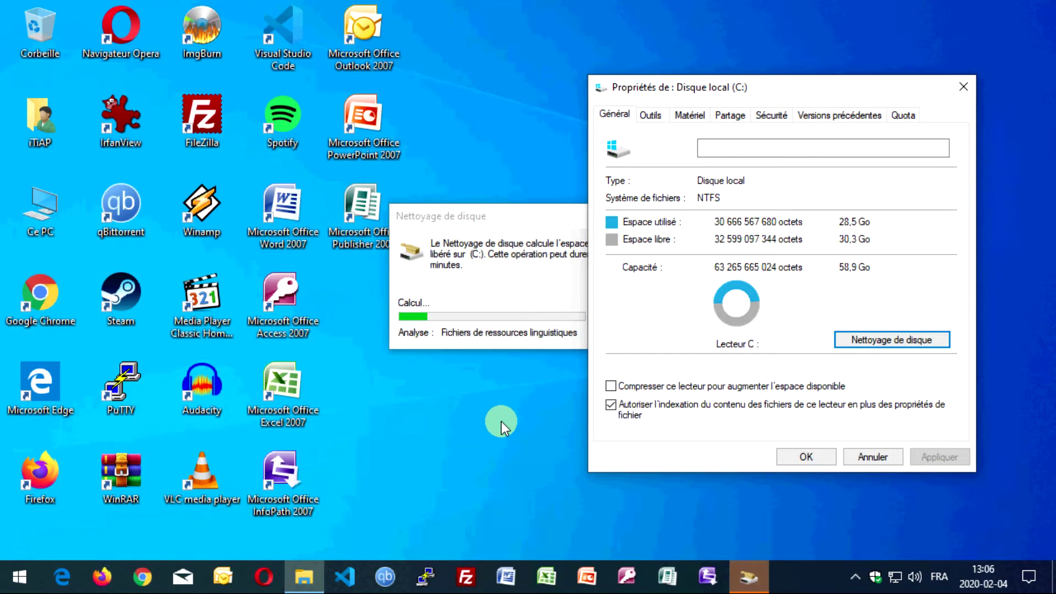
{"action": "left_click_drag", "start_coordinate": [490, 216], "coordinate": [356, 187]}
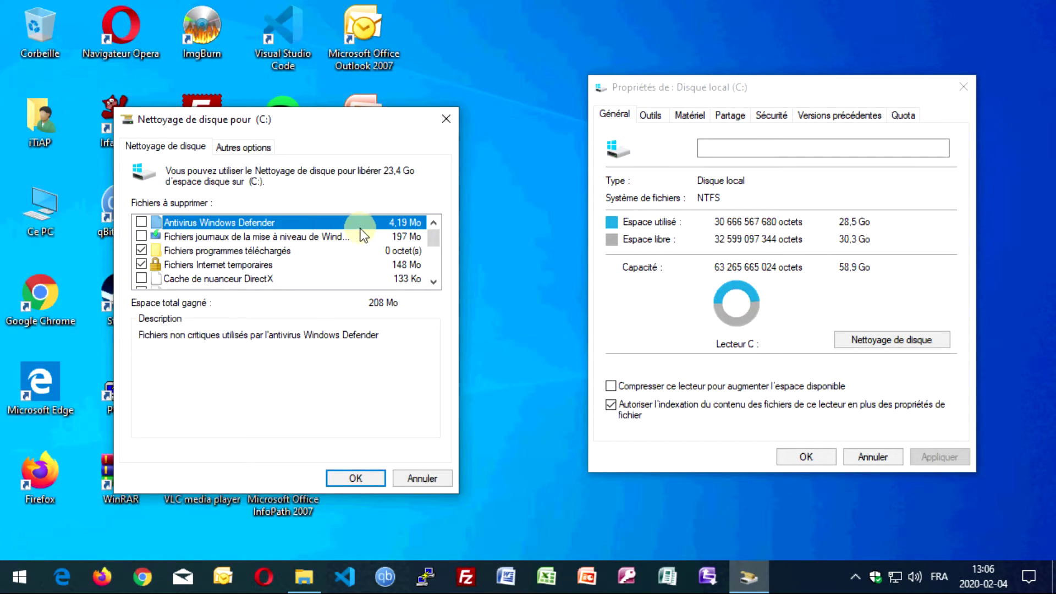
{"action": "left_click_drag", "start_coordinate": [434, 239], "coordinate": [435, 260]}
{"action": "left_click", "coordinate": [273, 254]}
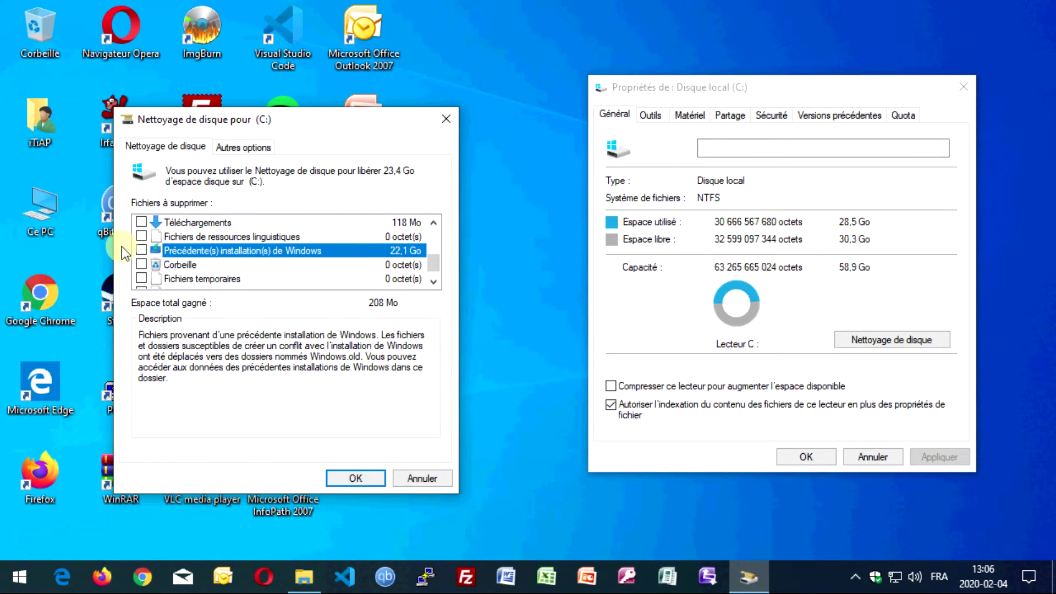
{"action": "left_click", "coordinate": [141, 250]}
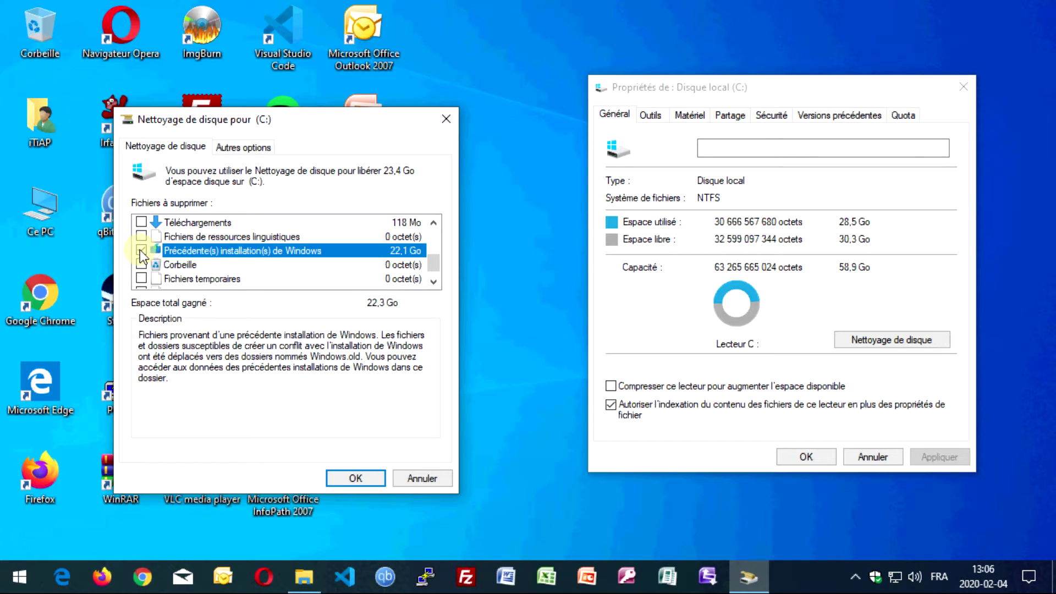
{"action": "left_click", "coordinate": [353, 479]}
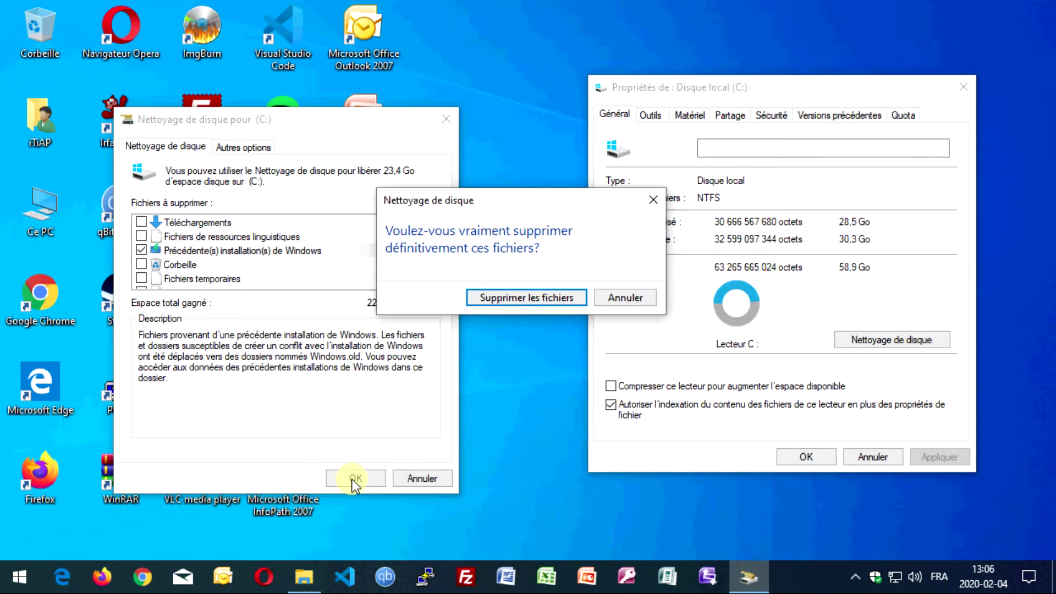
Examine the Windows.old folder on Disque local (C:) and its Utilisateurs subfolder, and close the Explorer window.
{"action": "double_click", "coordinate": [39, 211]}
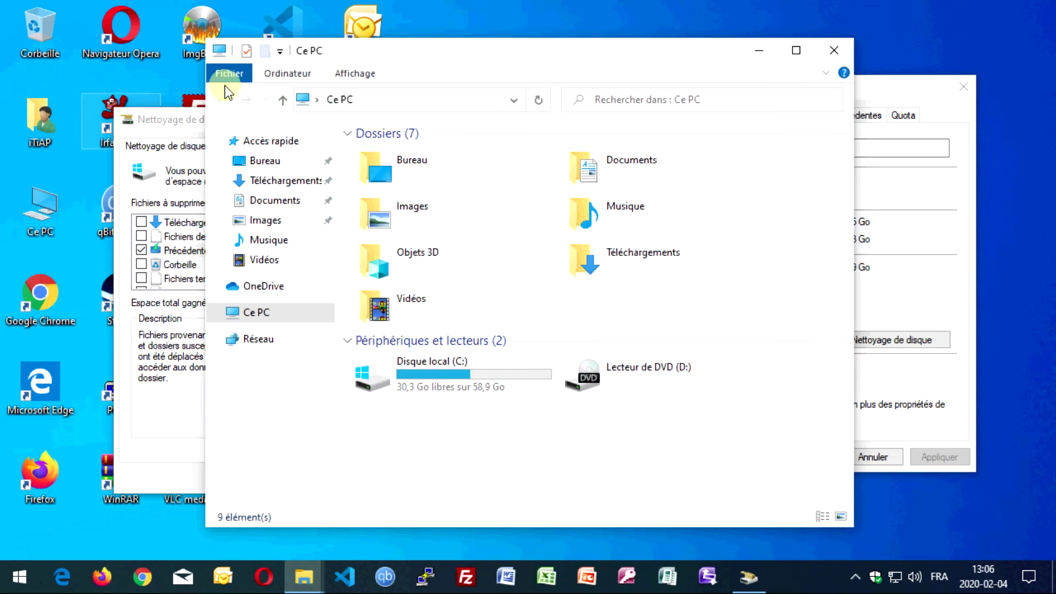
{"action": "double_click", "coordinate": [447, 379]}
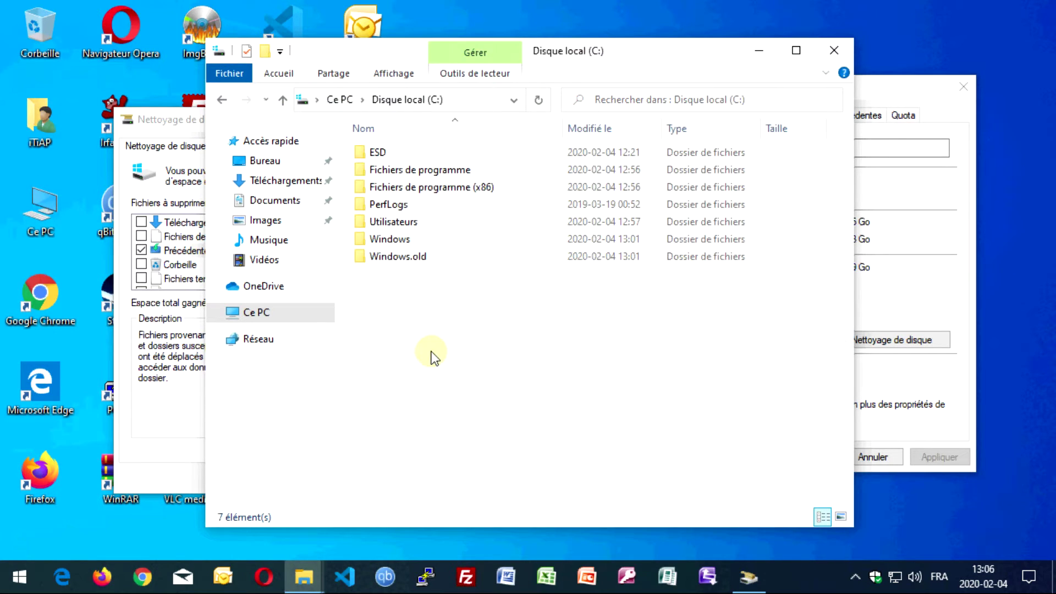
{"action": "double_click", "coordinate": [385, 257]}
{"action": "double_click", "coordinate": [388, 223]}
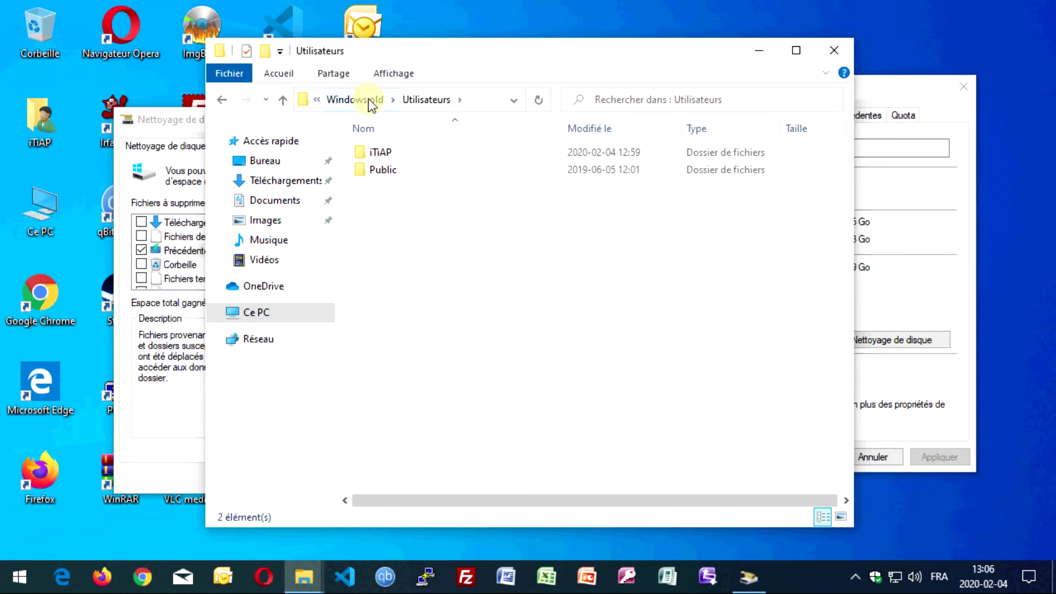
{"action": "left_click", "coordinate": [368, 100]}
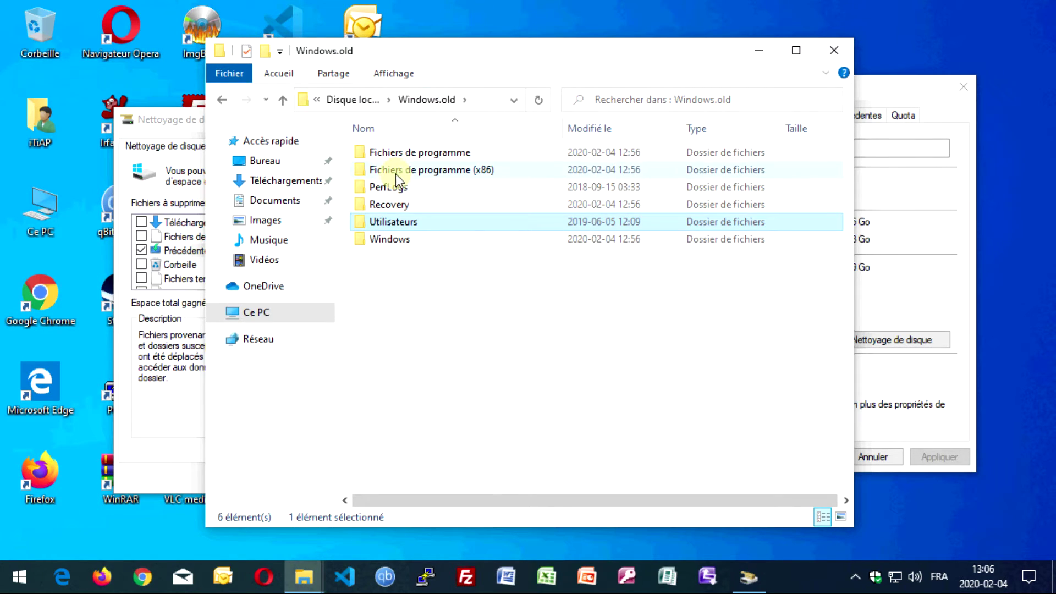
{"action": "left_click", "coordinate": [352, 101]}
{"action": "left_click", "coordinate": [835, 50]}
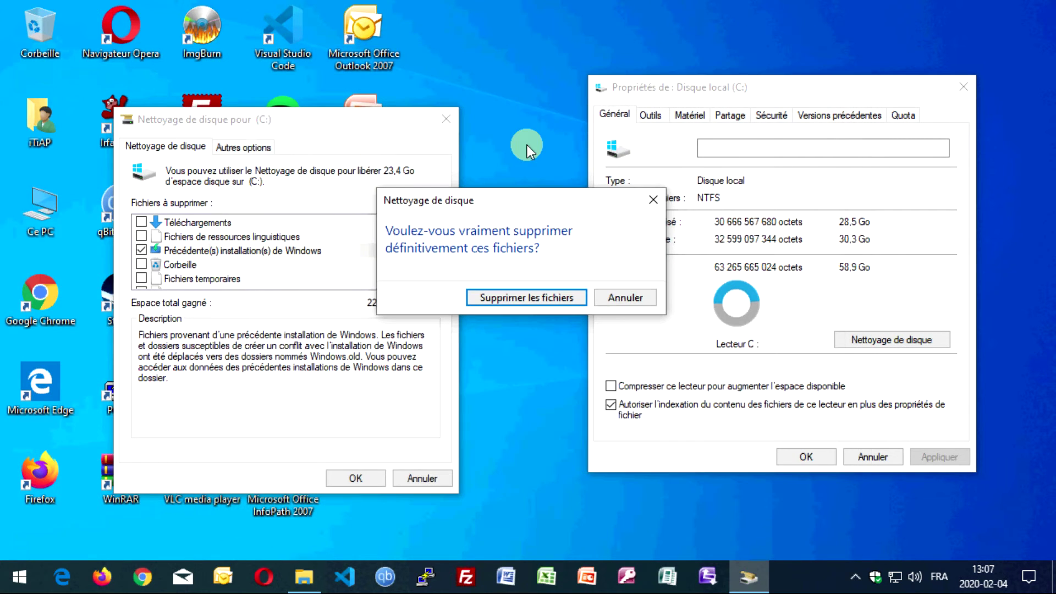
View the current user's profile folder from the desktop and close it.
{"action": "left_click_drag", "start_coordinate": [517, 202], "coordinate": [517, 251]}
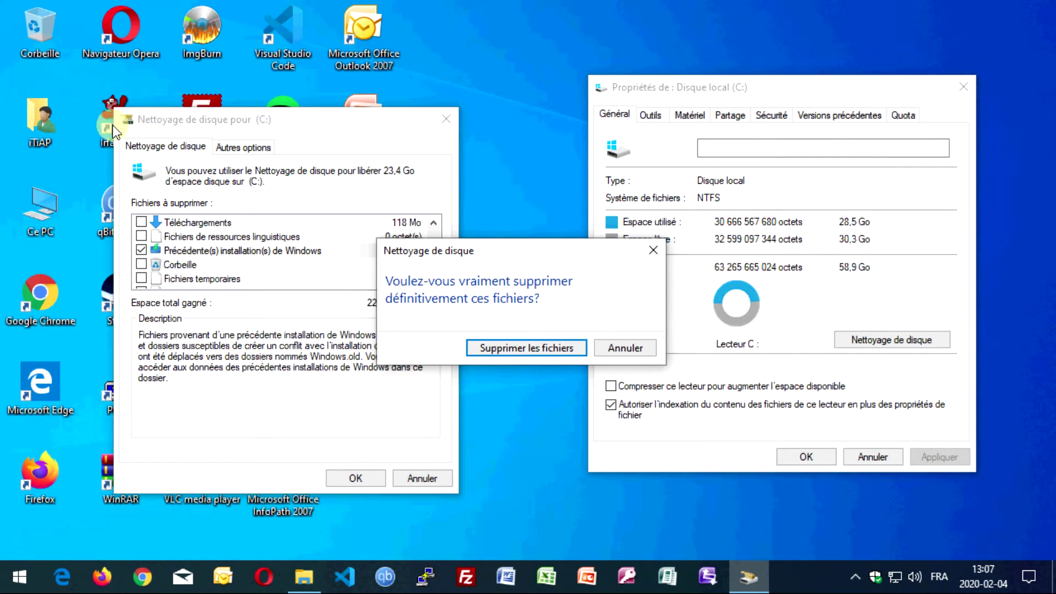
{"action": "double_click", "coordinate": [39, 127]}
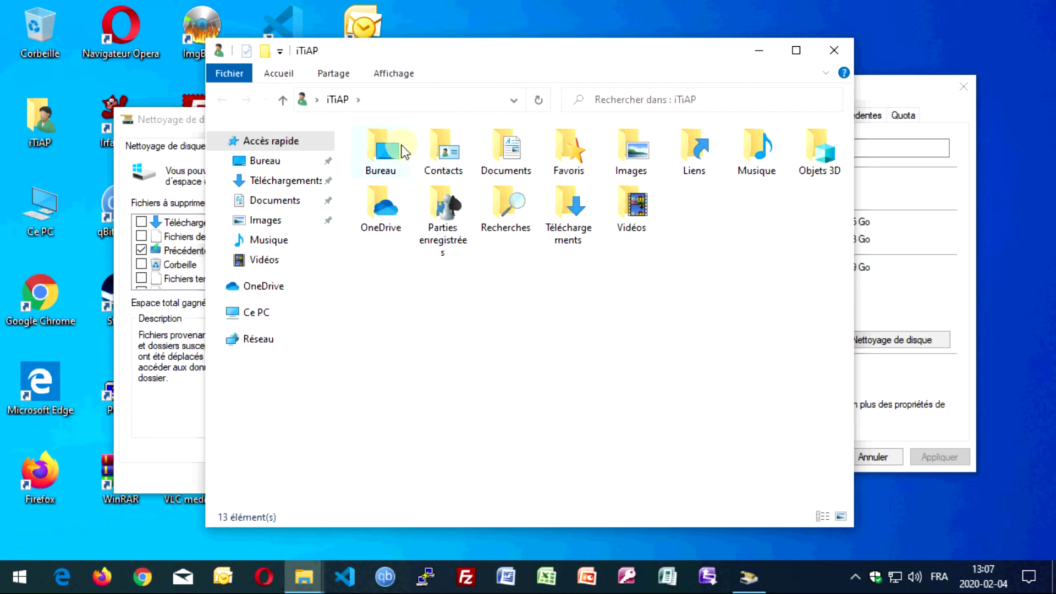
{"action": "left_click", "coordinate": [835, 51]}
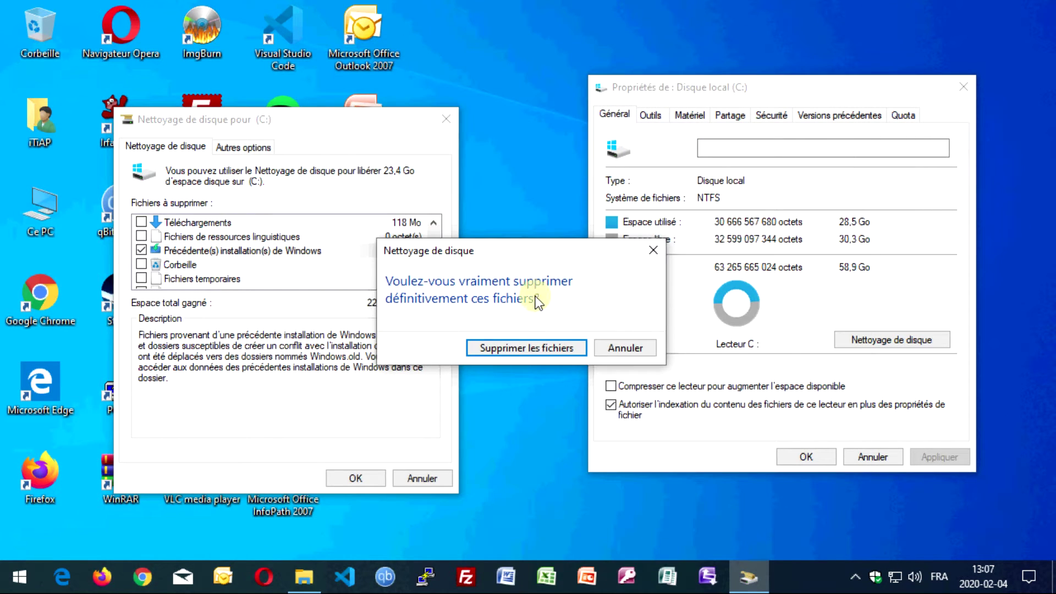
Confirm the permanent deletion of the selected files, and accept removing the previous Windows installations despite losing the restore option.
{"action": "left_click_drag", "start_coordinate": [538, 249], "coordinate": [398, 201]}
{"action": "left_click", "coordinate": [530, 315]}
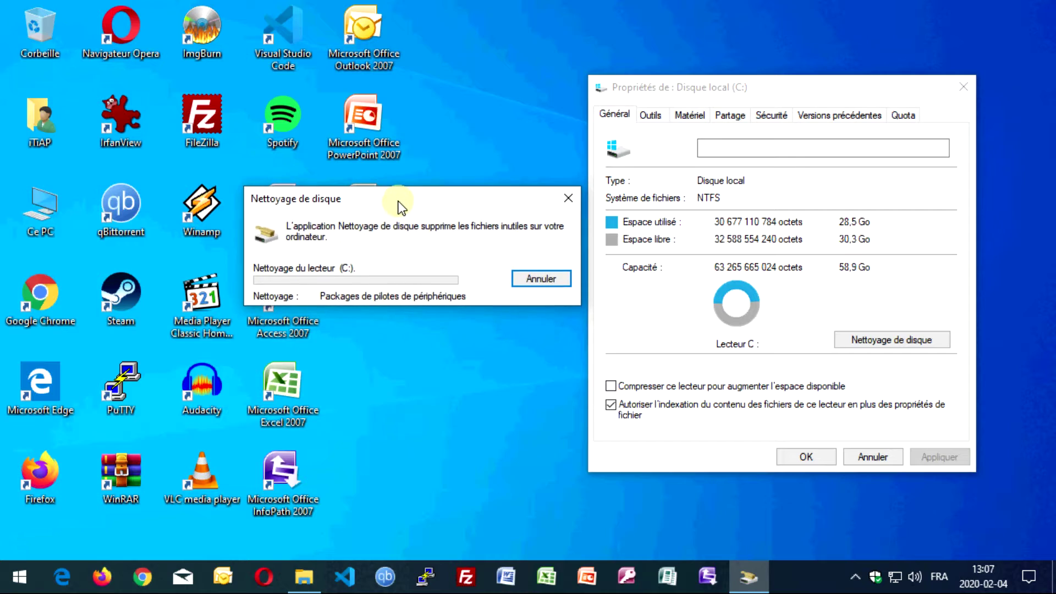
{"action": "double_click", "coordinate": [40, 209]}
{"action": "double_click", "coordinate": [450, 371]}
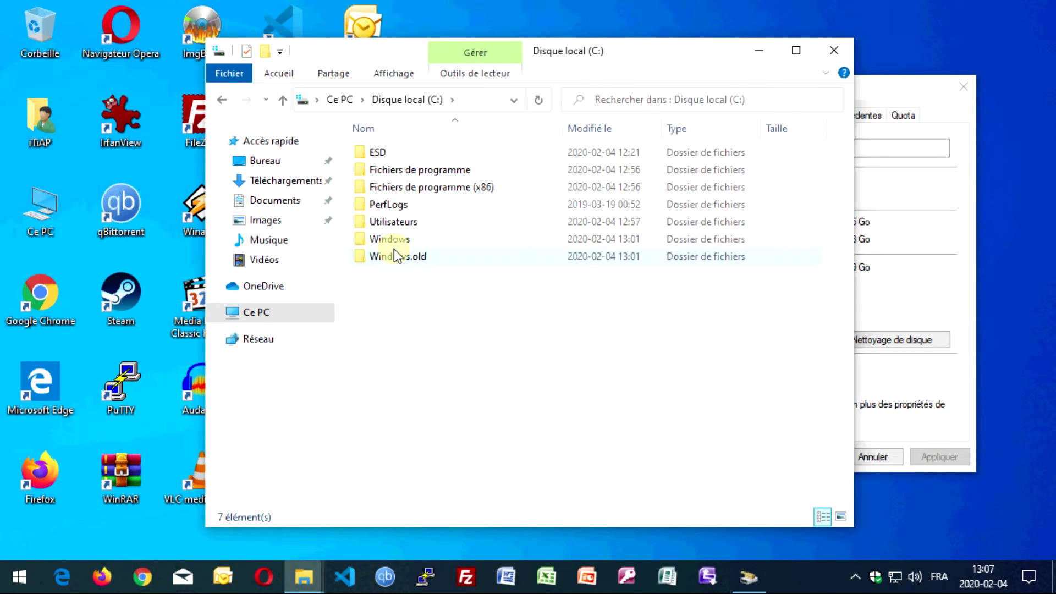
{"action": "left_click", "coordinate": [840, 49]}
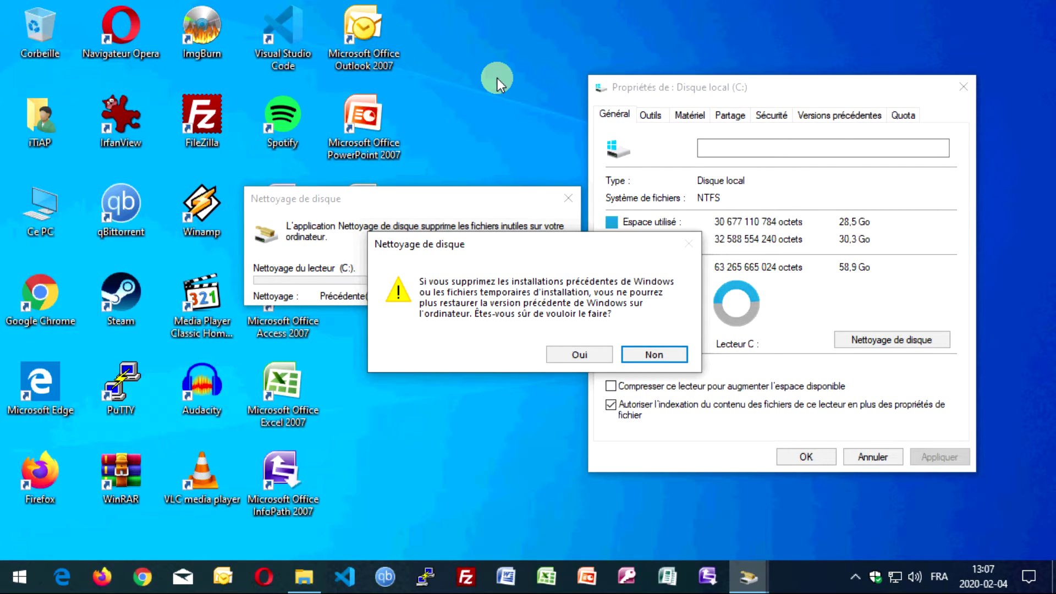
{"action": "left_click_drag", "start_coordinate": [558, 242], "coordinate": [560, 226]}
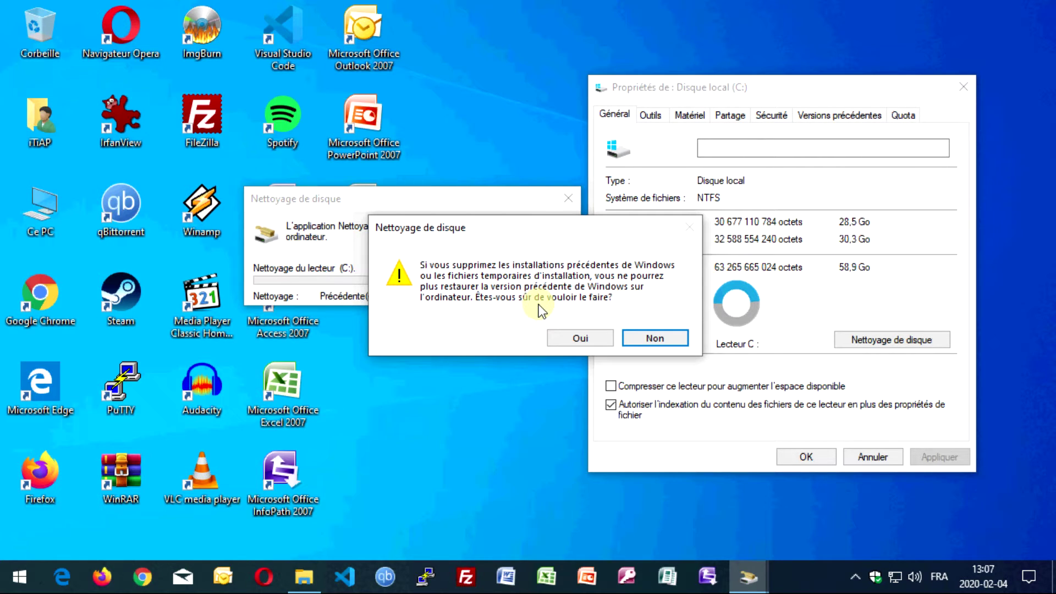
{"action": "left_click", "coordinate": [586, 339]}
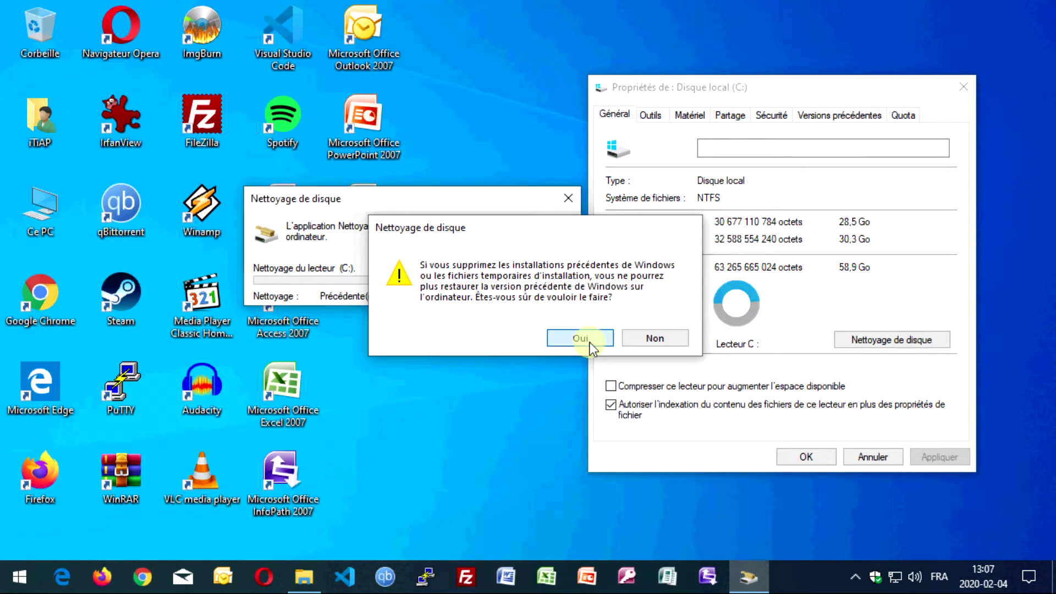
{"action": "left_click_drag", "start_coordinate": [415, 207], "coordinate": [404, 211]}
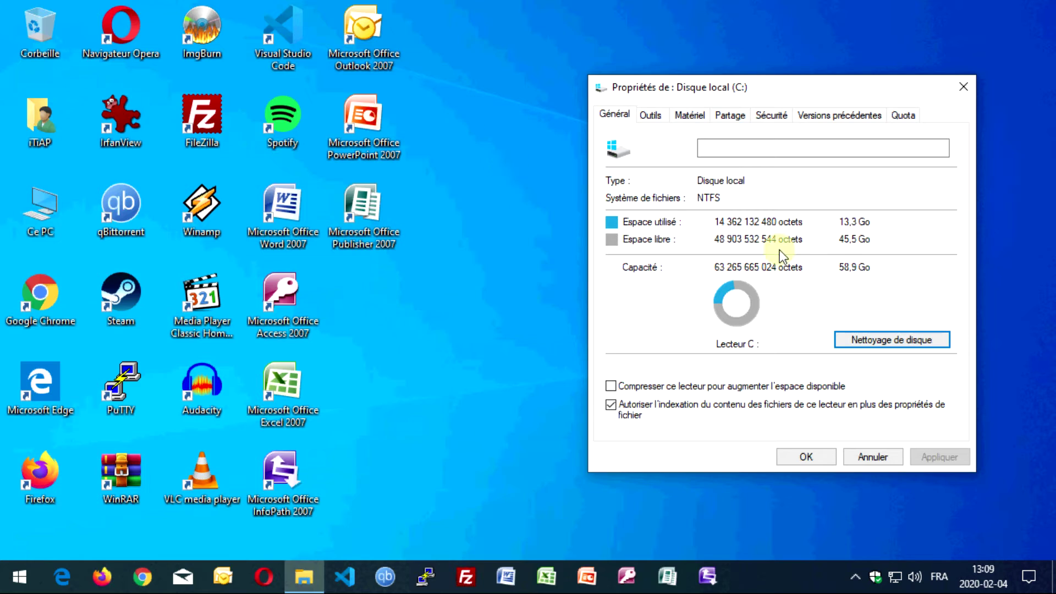
Check the space on Disque local (C:) in its properties and the folders in its root, closing both windows.
{"action": "left_click_drag", "start_coordinate": [850, 92], "coordinate": [763, 73]}
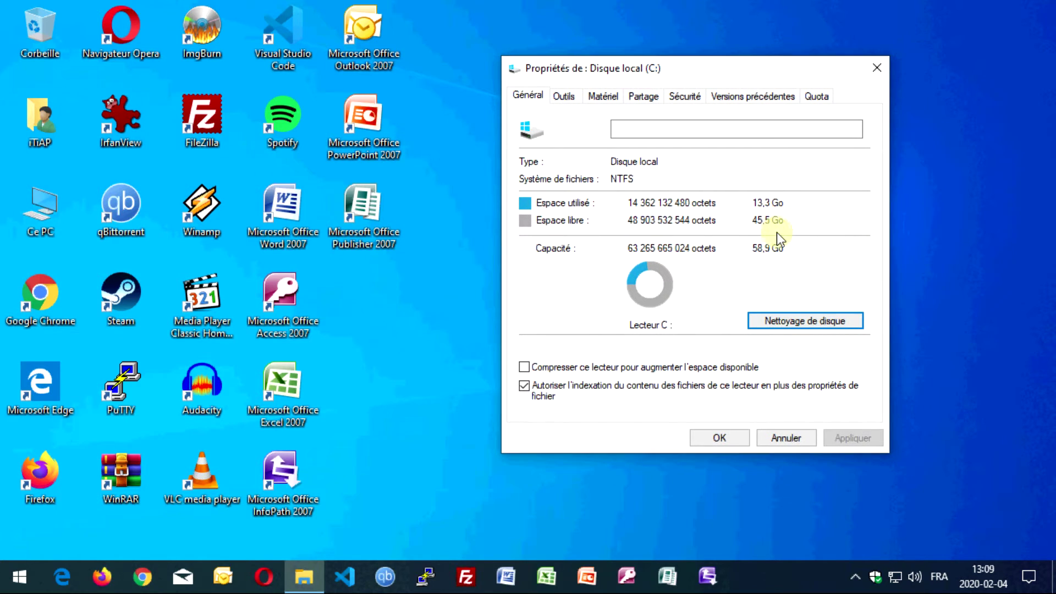
{"action": "left_click", "coordinate": [720, 438]}
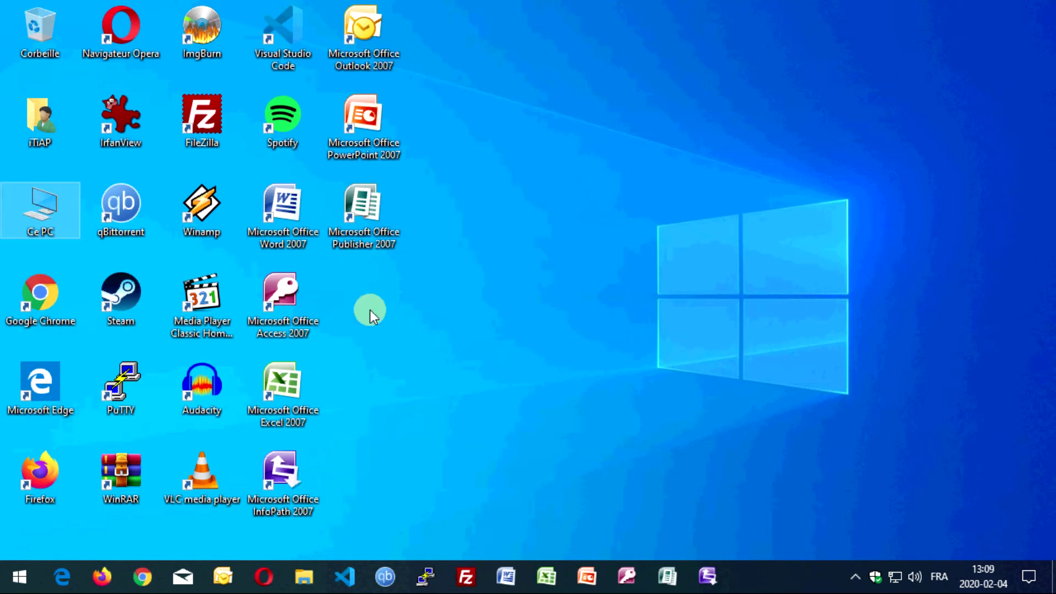
{"action": "double_click", "coordinate": [39, 207]}
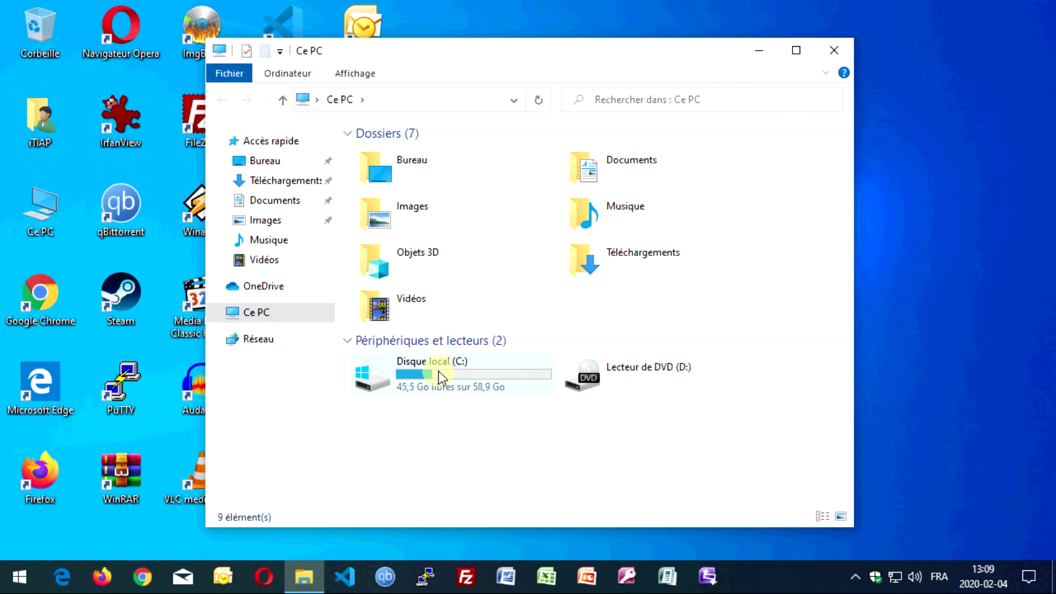
{"action": "double_click", "coordinate": [471, 392]}
{"action": "left_click_drag", "start_coordinate": [400, 258], "coordinate": [497, 287]}
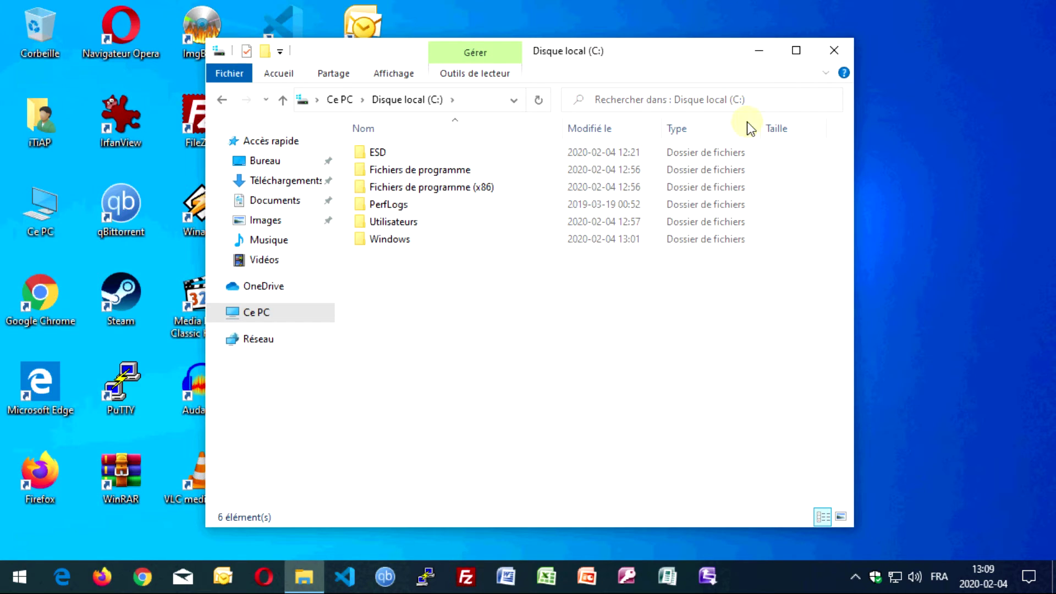
{"action": "left_click", "coordinate": [835, 50]}
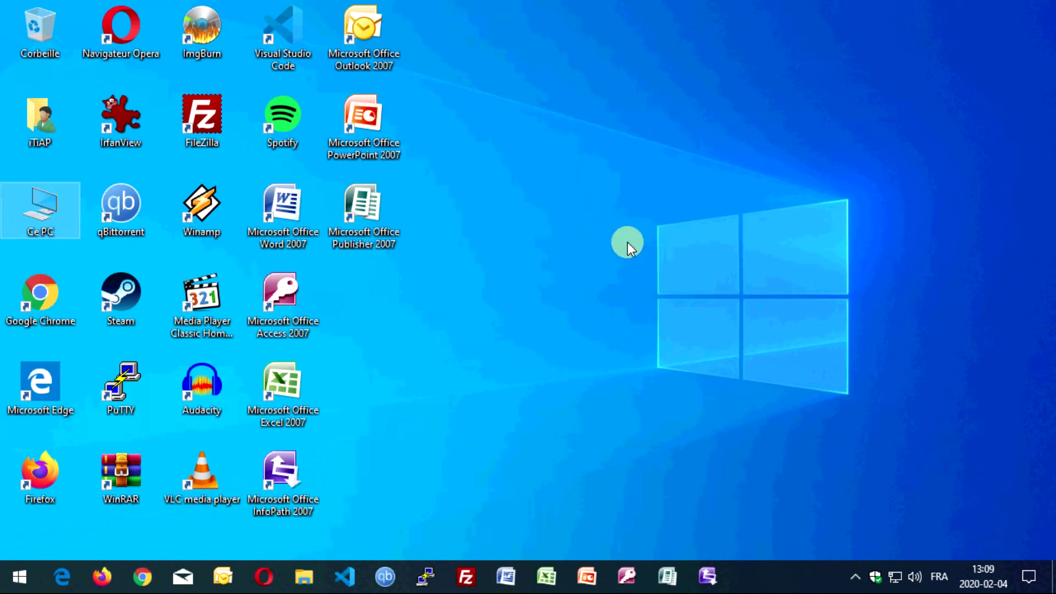
Check for updates in Windows Update, and download and install the optional Windows 10 Version 1909 cumulative update (KB4532695).
{"action": "left_click", "coordinate": [18, 575]}
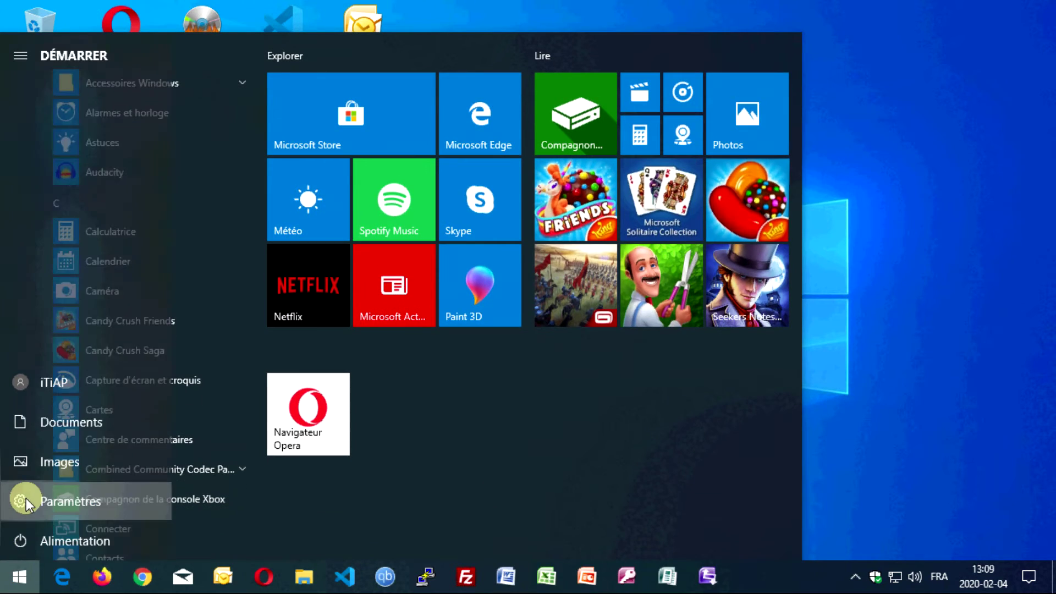
{"action": "left_click", "coordinate": [25, 498]}
{"action": "scroll", "coordinate": [595, 434], "scroll_direction": "down", "scroll_amount": 5}
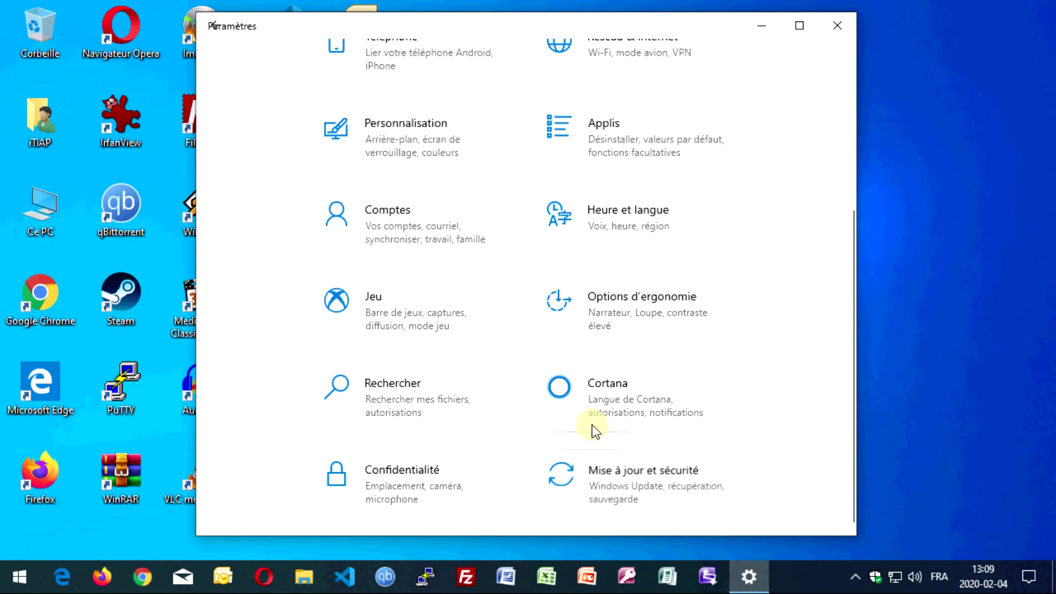
{"action": "left_click", "coordinate": [559, 176]}
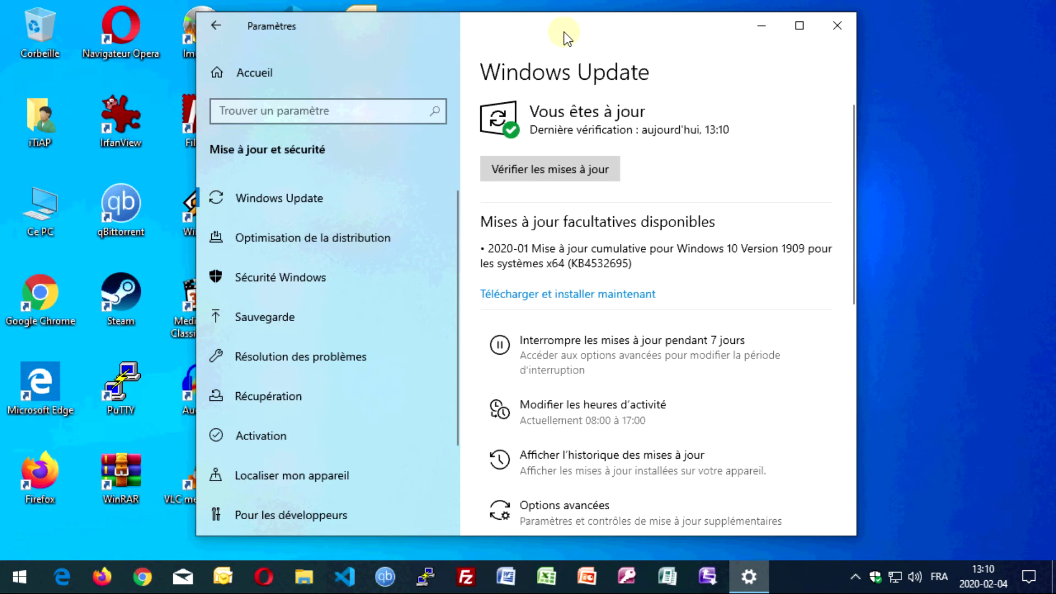
{"action": "left_click_drag", "start_coordinate": [566, 40], "coordinate": [553, 35]}
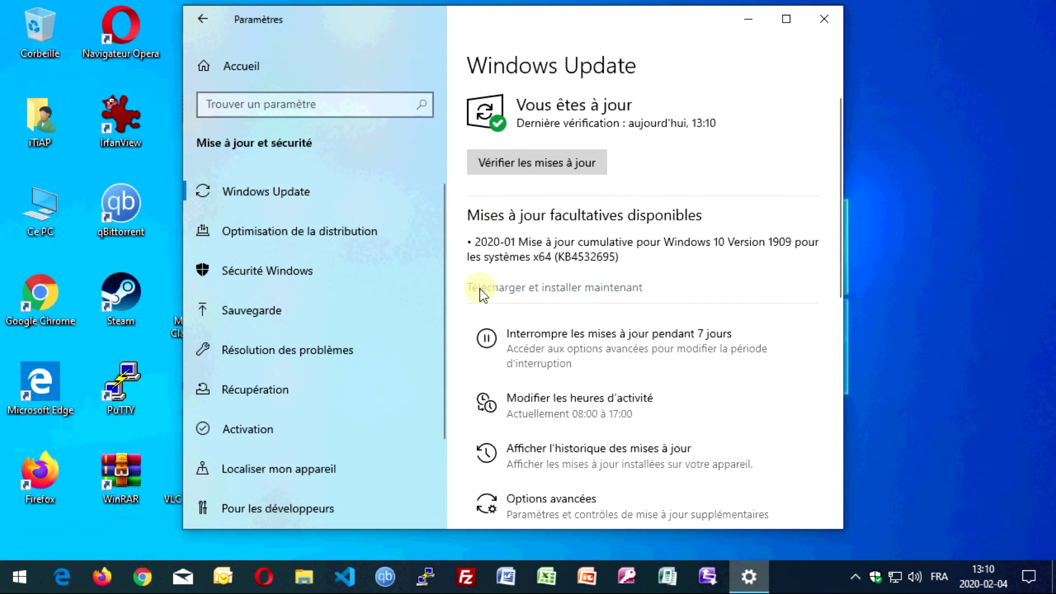
{"action": "left_click", "coordinate": [592, 289]}
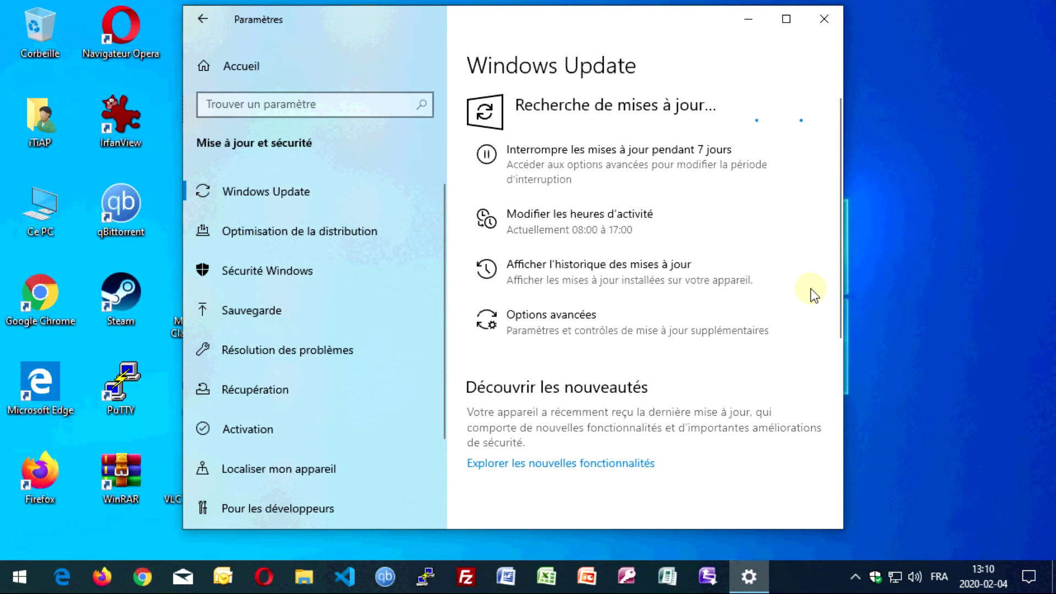